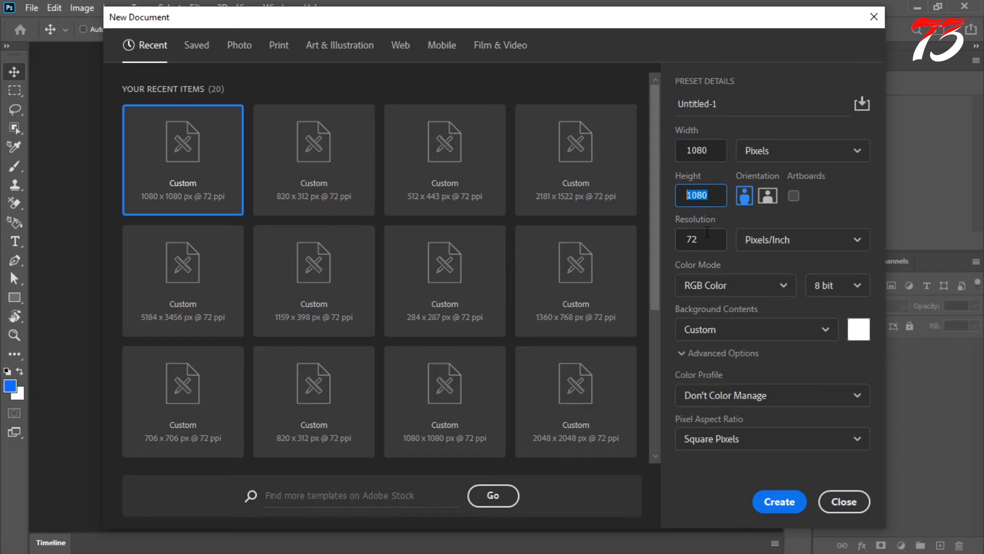
Create a 1080 × 1080 px RGB document at 72 ppi and add a very dark navy Solid Color fill layer.
left_click(779, 502)
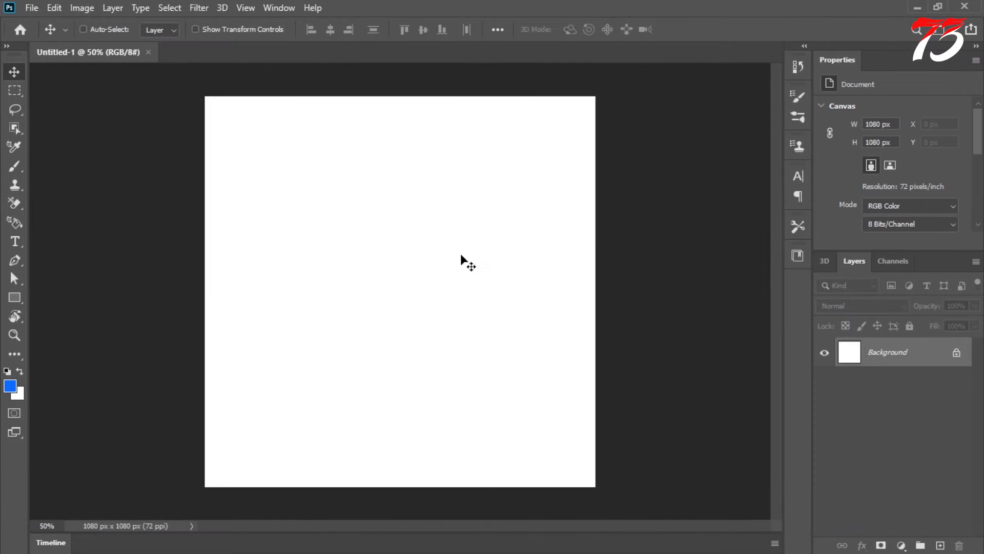
left_click(901, 545)
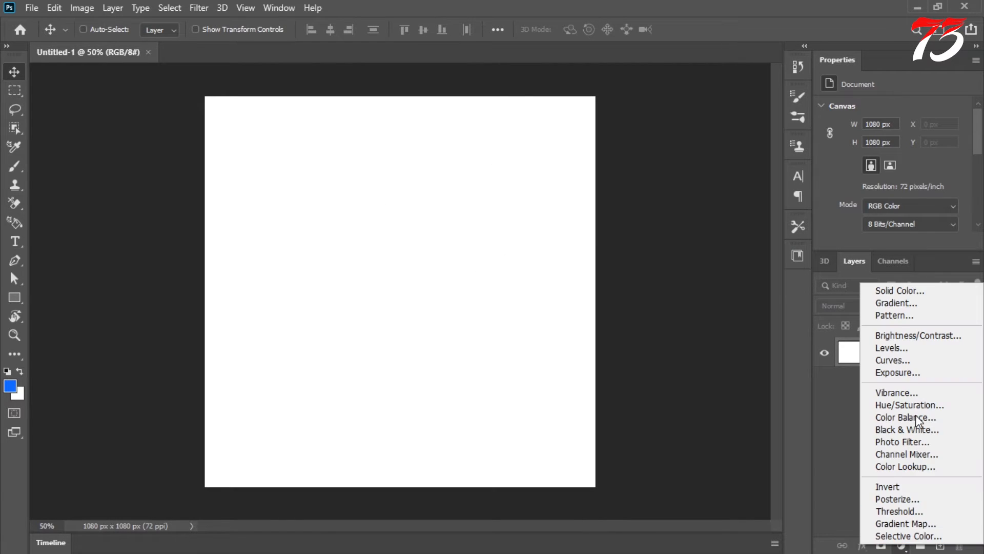
left_click(896, 287)
left_click(703, 308)
mouse_move(703, 308)
left_mouse_down()
mouse_move(684, 315)
mouse_move(699, 321)
left_mouse_up()
left_click(875, 146)
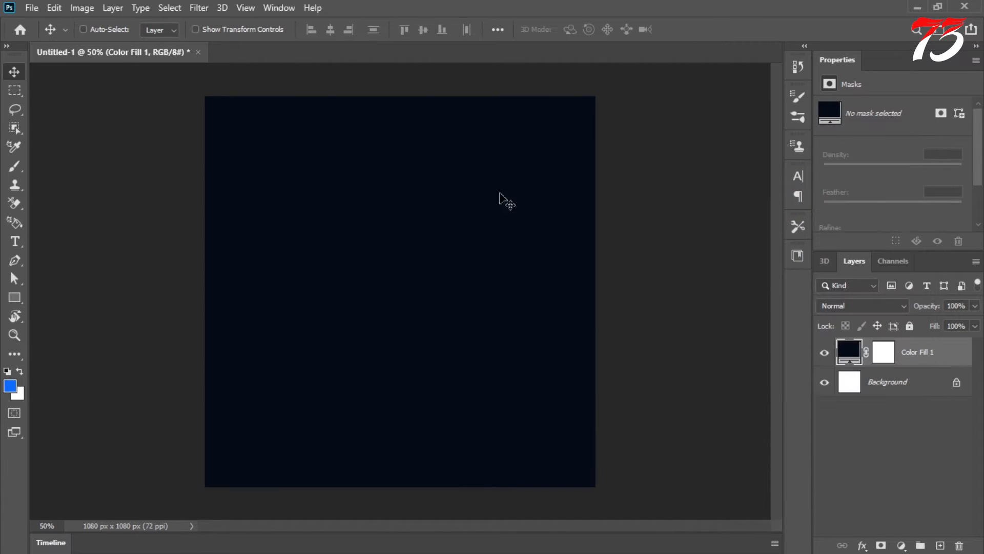
Draw a blue-to-teal gradient shape with the Pen tool in the canvas's lower-right corner, with a curved inner edge extending past the canvas borders.
left_click(15, 260)
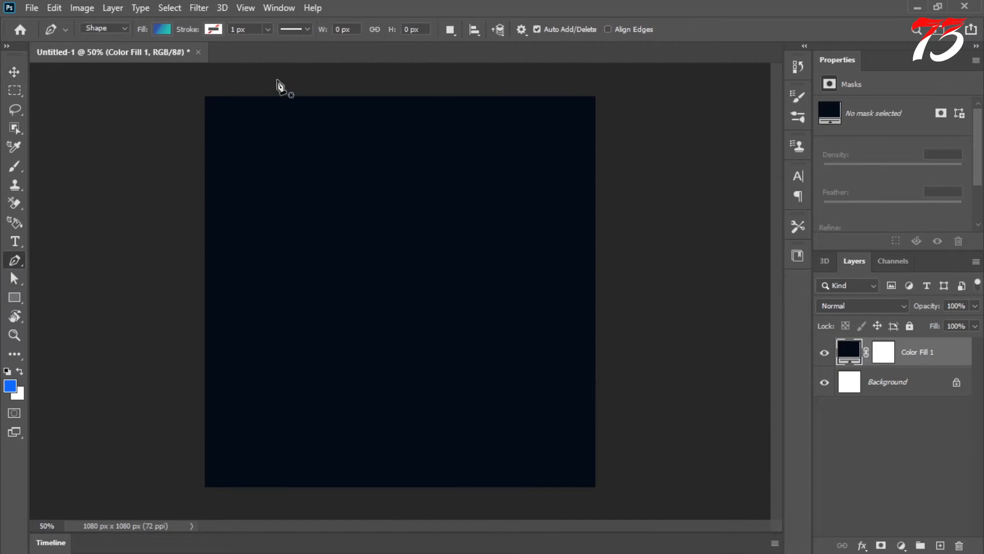
left_click(612, 292)
left_click(549, 328)
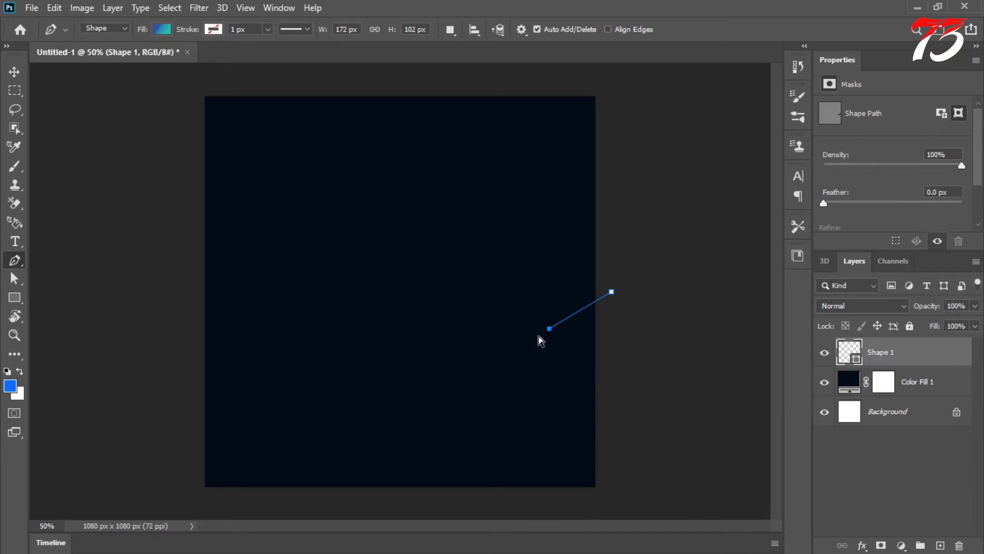
key("ctrl+minus")
left_click_drag(465, 434, 426, 474)
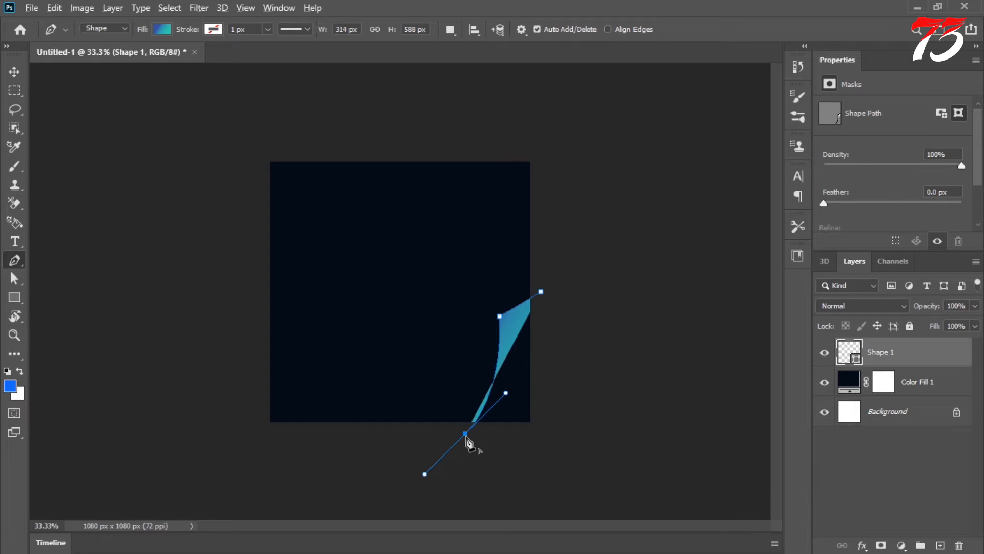
left_click(545, 433)
left_click(14, 71)
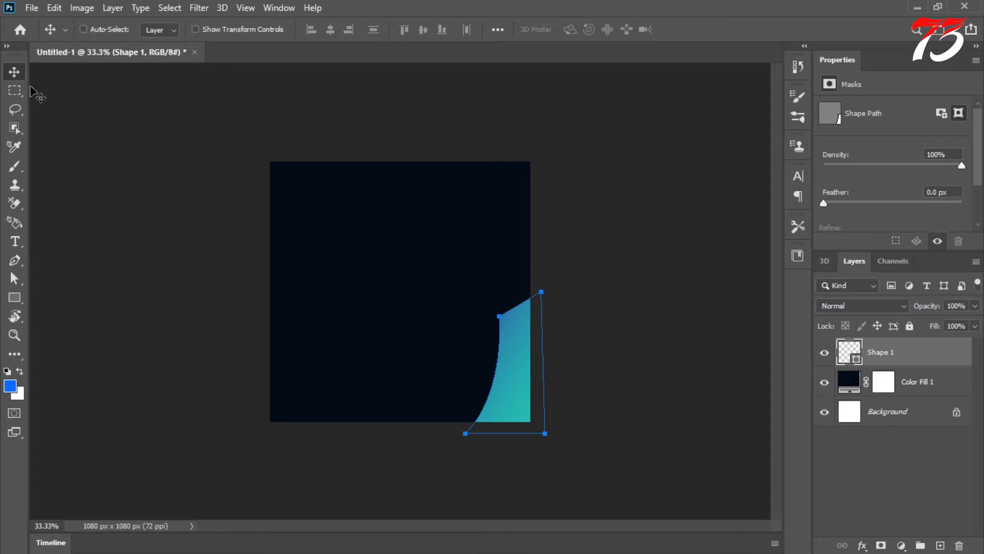
Scale the corner shape up to about 123% and nudge it slightly toward the canvas's left.
key("ctrl+plus")
key("ctrl+t")
left_click_drag(617, 292, 644, 243)
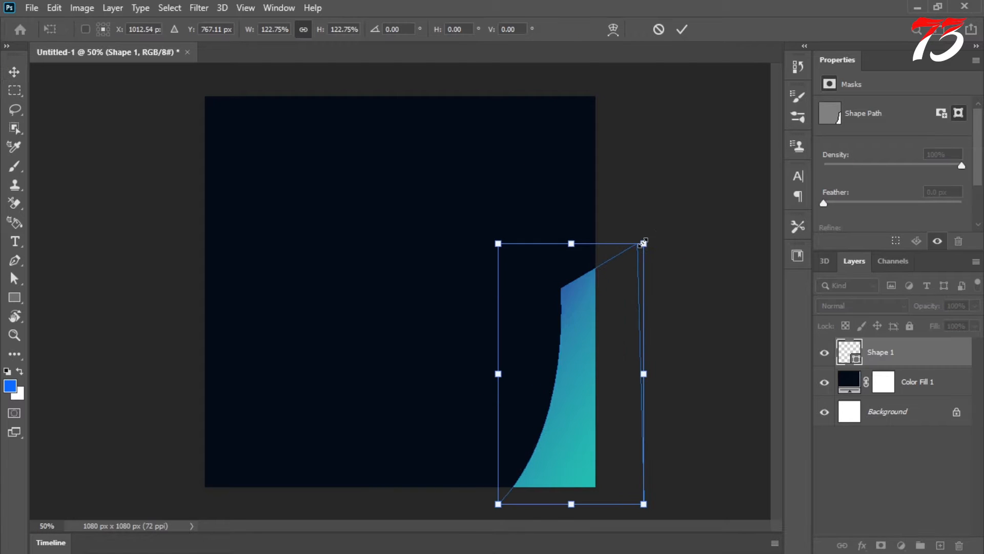
key("Return")
mouse_move(573, 407)
left_mouse_down()
mouse_move(559, 406)
mouse_move(578, 403)
left_mouse_up()
mouse_move(570, 401)
left_mouse_down()
mouse_move(578, 402)
mouse_move(567, 401)
left_mouse_up()
Draw a gradient circle about 458 px in diameter in the canvas's lower-left area and move it slightly up.
left_click(15, 297)
right_click(14, 296)
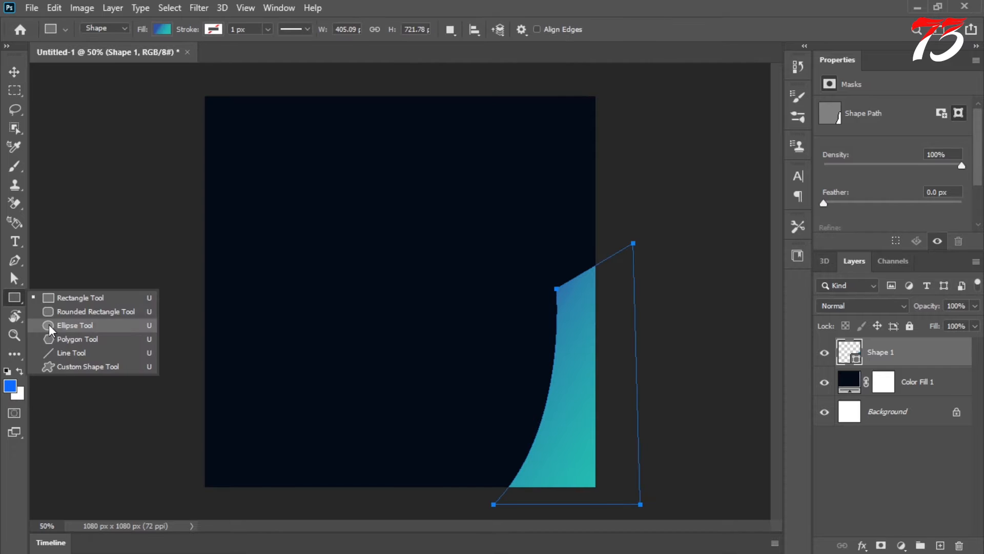
left_click(52, 325)
left_click_drag(251, 299, 437, 464)
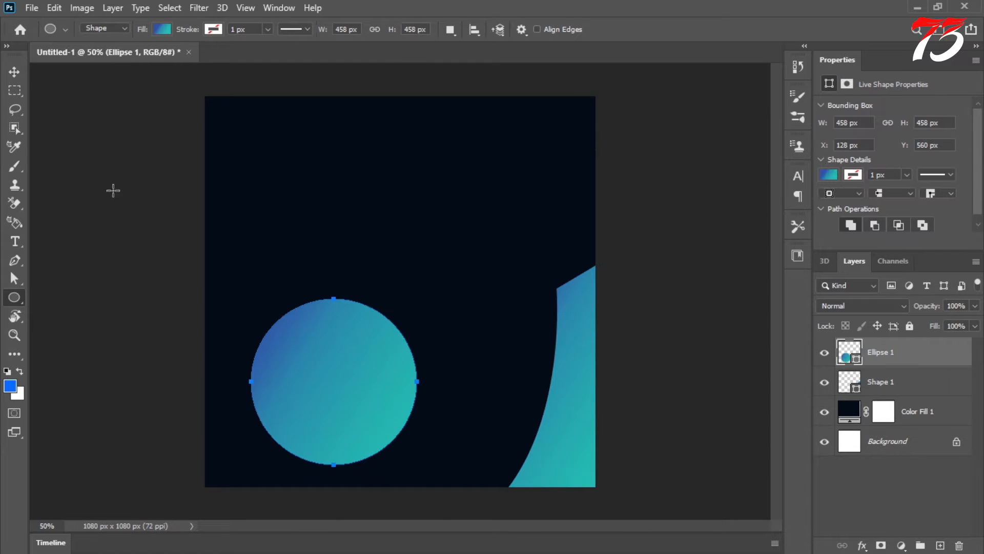
left_click(14, 72)
left_click_drag(352, 386, 351, 368)
Enlarge the circle to about 586 px in diameter and shift it slightly upward.
left_click(54, 8)
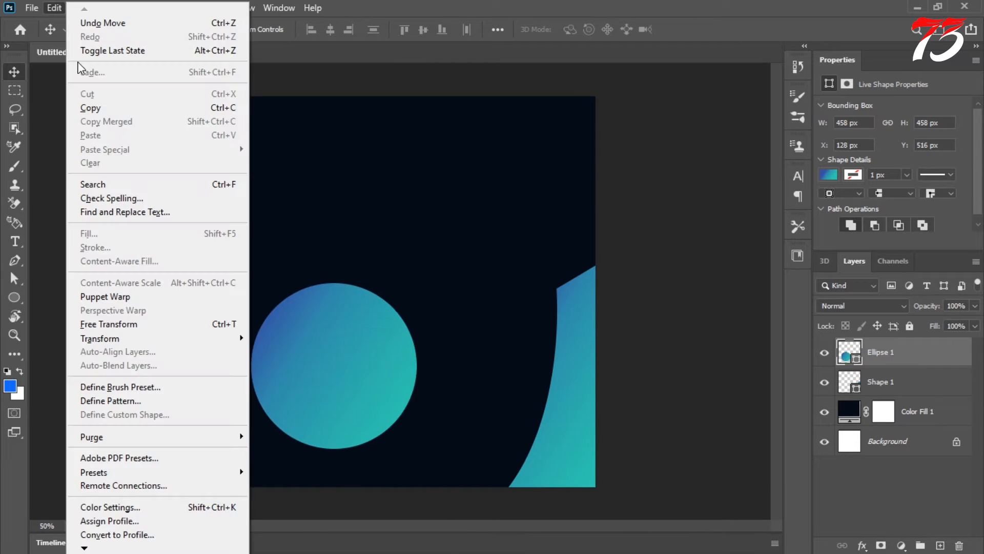
left_click(102, 325)
left_click_drag(417, 281, 472, 247)
key("Return")
mouse_move(369, 350)
left_mouse_down()
mouse_move(352, 356)
mouse_move(380, 331)
mouse_move(369, 340)
left_mouse_up()
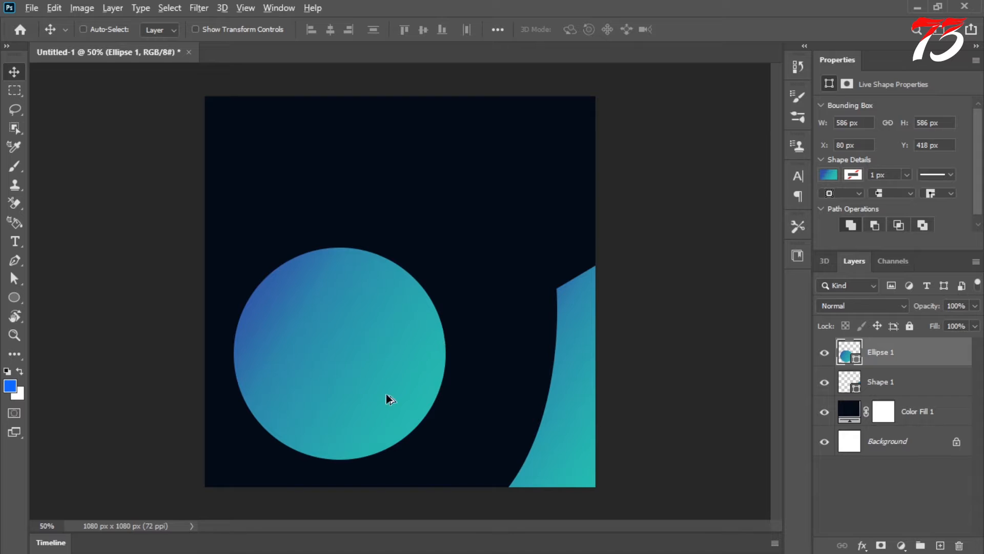
Duplicate the circle into the canvas's upper-right corner and scale the copy down to about 323 px, partly beyond the canvas edge.
left_click_drag(387, 398, 562, 197)
left_click(54, 8)
left_click(214, 321)
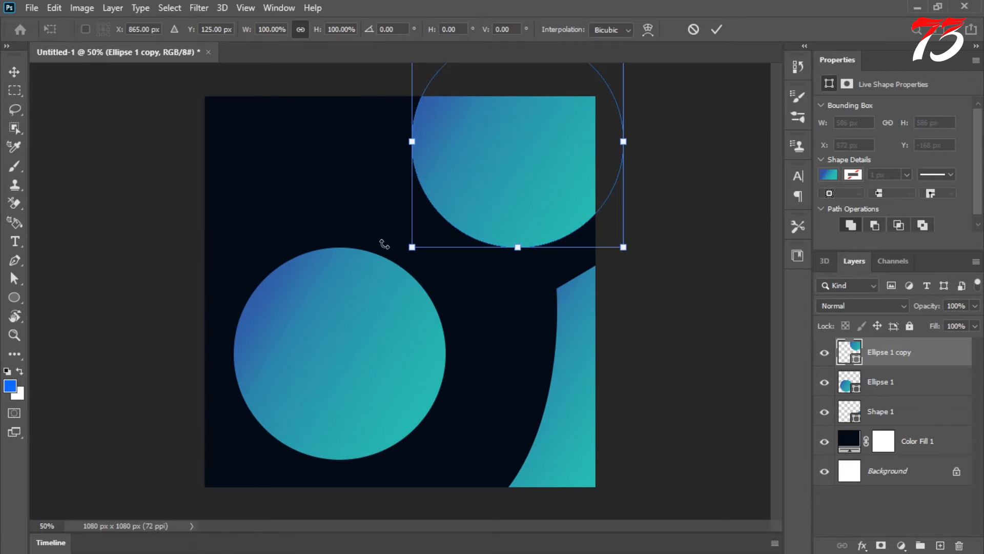
left_click_drag(414, 247, 469, 190)
left_click_drag(511, 158, 561, 150)
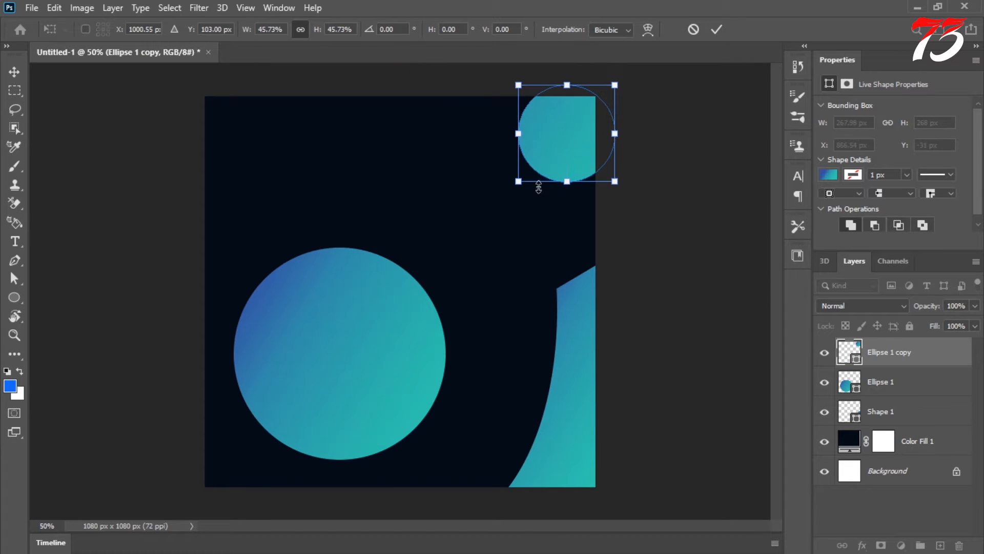
left_click_drag(518, 183, 508, 213)
left_click_drag(541, 164, 550, 158)
left_click_drag(543, 161, 540, 166)
key("Return")
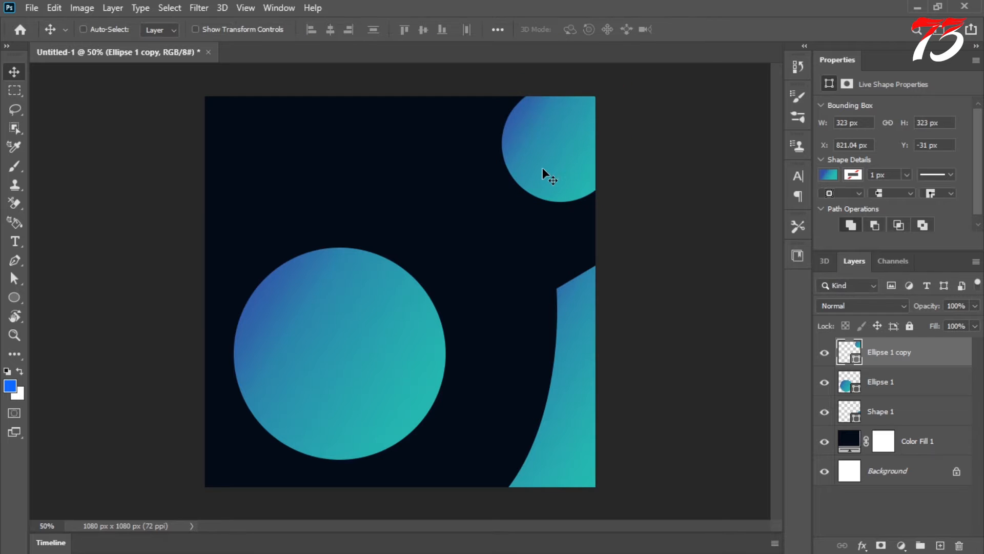
Draw a gradient Pen shape filling the canvas's upper-left corner, with a curved right side and a straight slanted lower edge.
left_click(16, 260)
left_click_drag(290, 146, 327, 201)
left_click(294, 167, "alt")
left_click(199, 252)
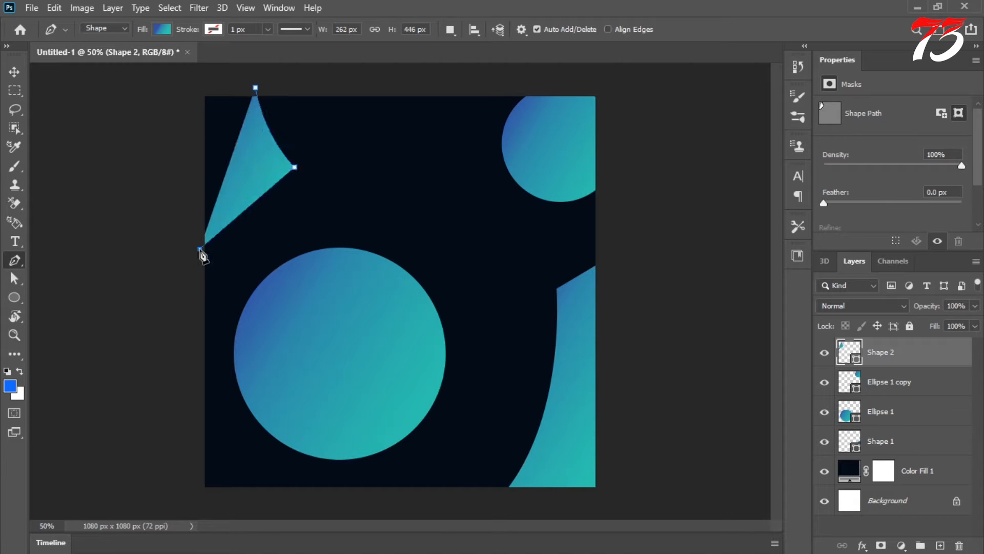
key("ctrl+z")
left_click(196, 229)
left_click(173, 65, "shift")
key("ctrl+z")
left_click(199, 89, "shift")
left_click(256, 88)
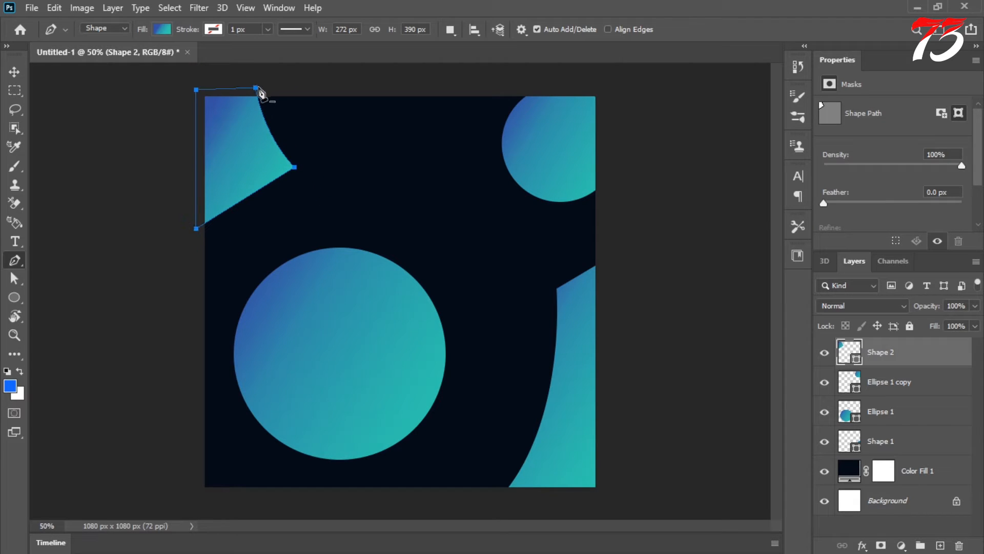
left_click(14, 72)
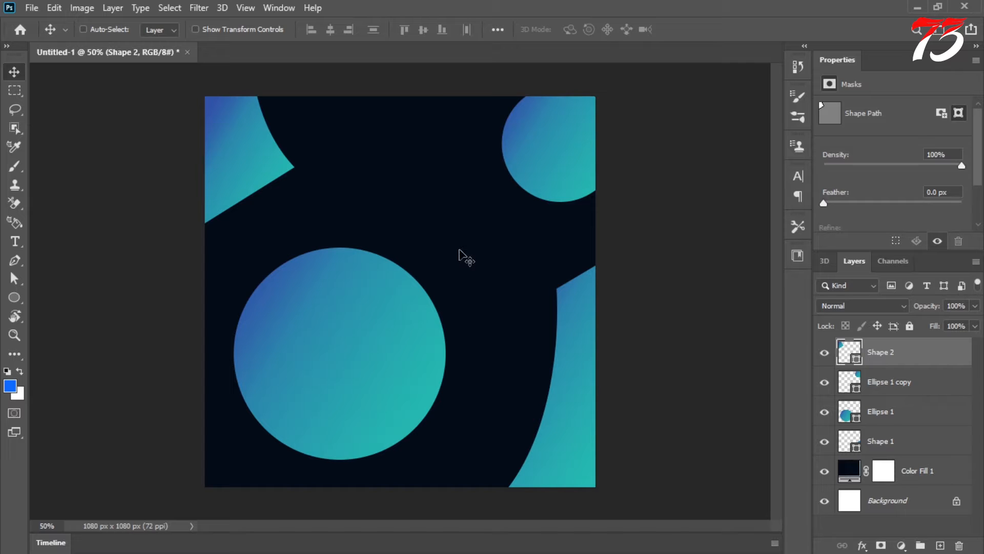
Move the large circle closer to the canvas centre, to about X 174 px, Y 346 px.
left_click(894, 417)
left_click_drag(387, 392, 447, 354)
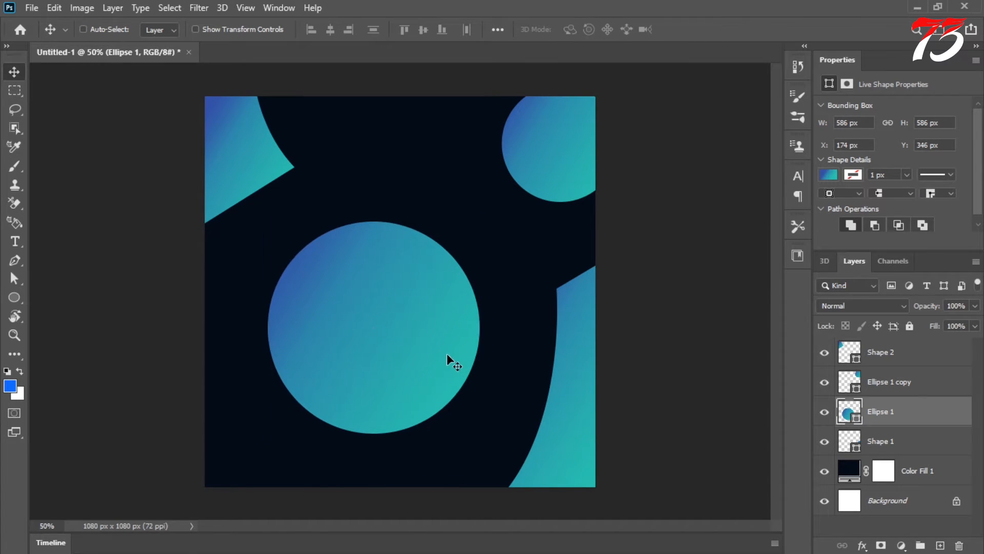
Draw a closed wavy Pen shape above the colour fill layer, with three rounded lobes sticking out from behind the large circle.
left_click(886, 483)
left_click(17, 269)
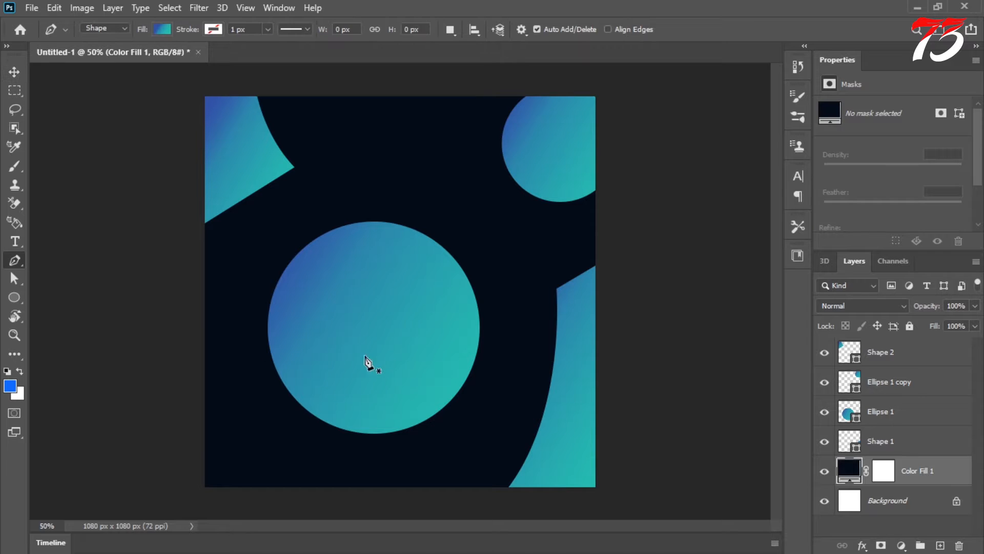
left_click(448, 332)
left_click_drag(512, 356, 512, 371)
left_click_drag(406, 414, 387, 357)
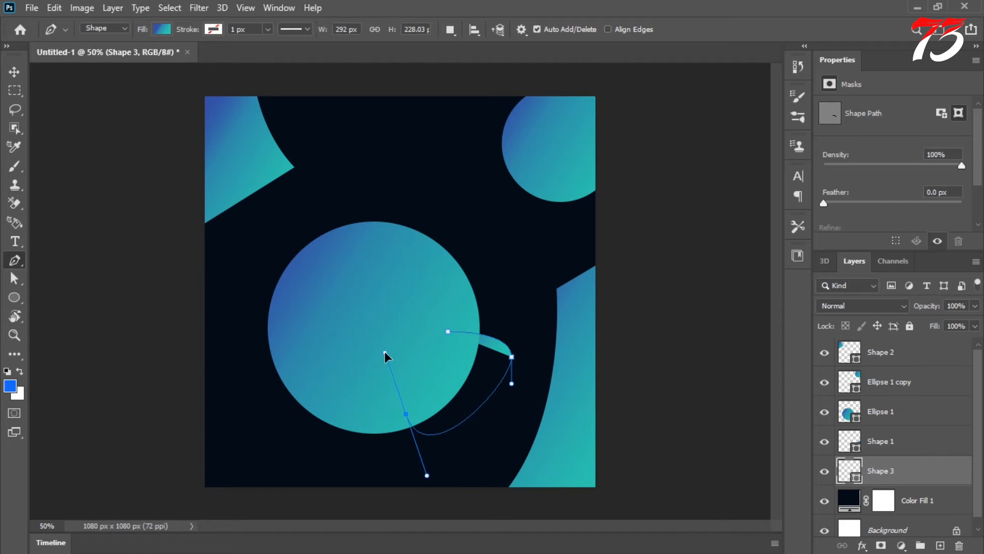
left_click_drag(300, 424, 259, 438)
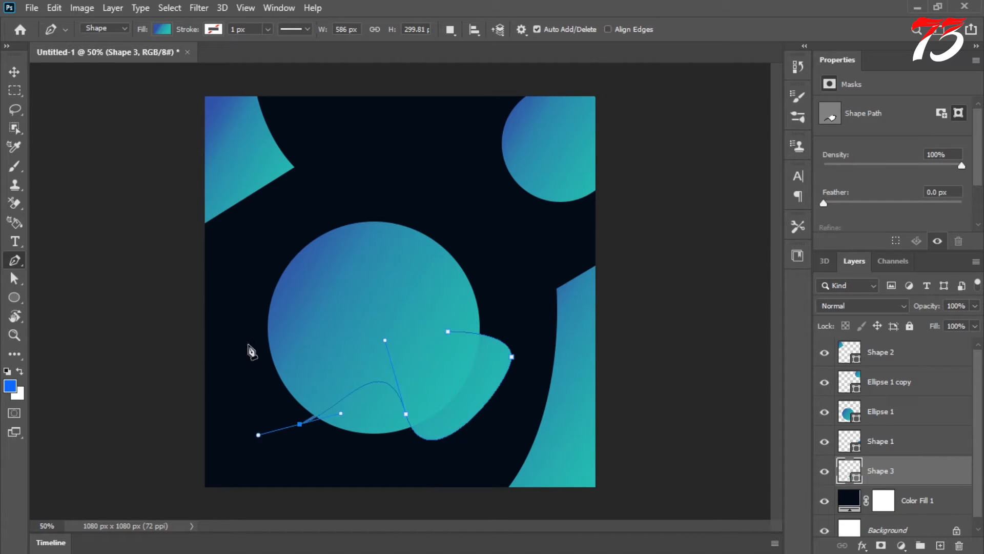
left_click_drag(248, 341, 270, 279)
left_click_drag(330, 364, 347, 392)
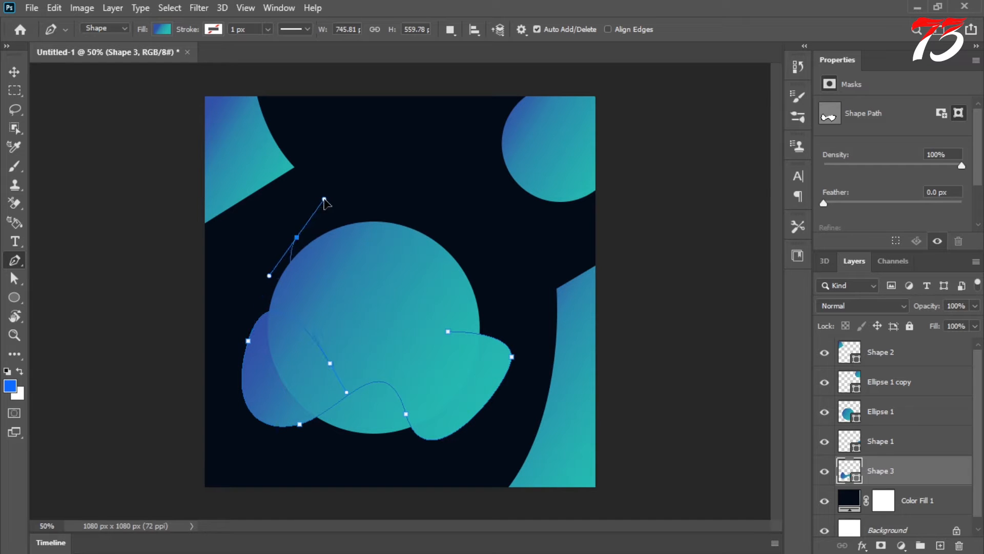
left_click_drag(407, 301, 434, 426)
left_click(448, 331)
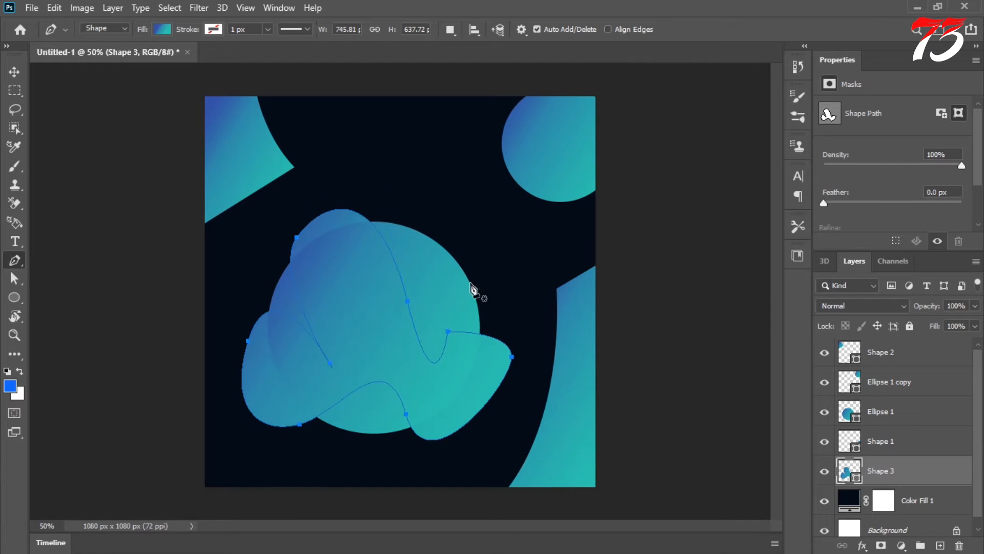
left_click(14, 79)
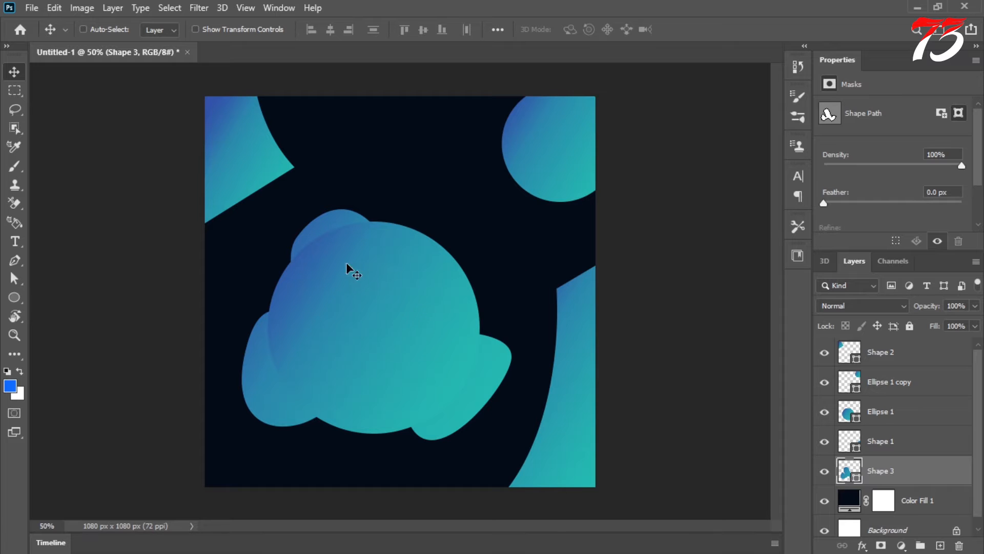
Enlarge the wavy shape behind the circle to about 771 px wide, extending it up and left.
key("ctrl+t")
left_click(468, 231)
left_click(54, 7)
left_click(213, 324)
left_click_drag(240, 210, 228, 198)
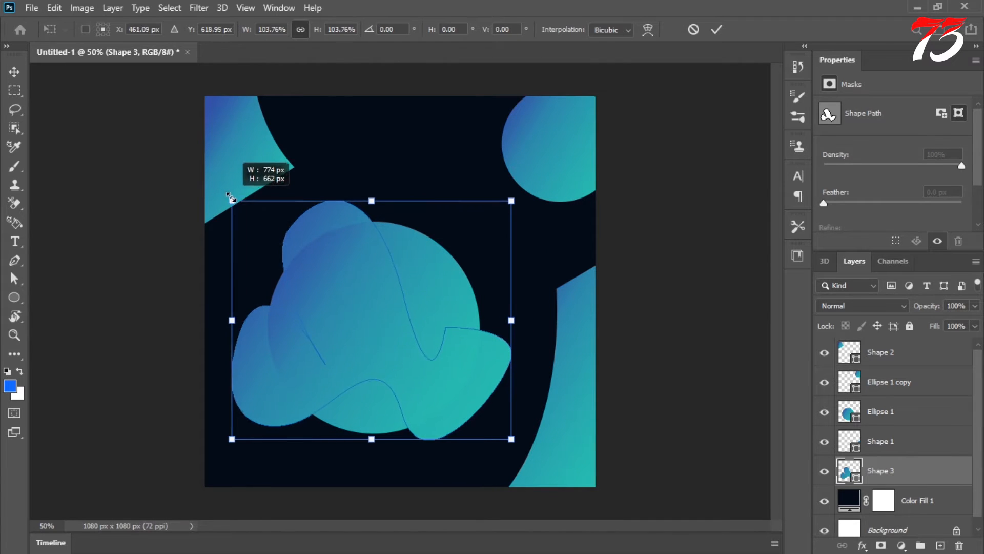
key("Return")
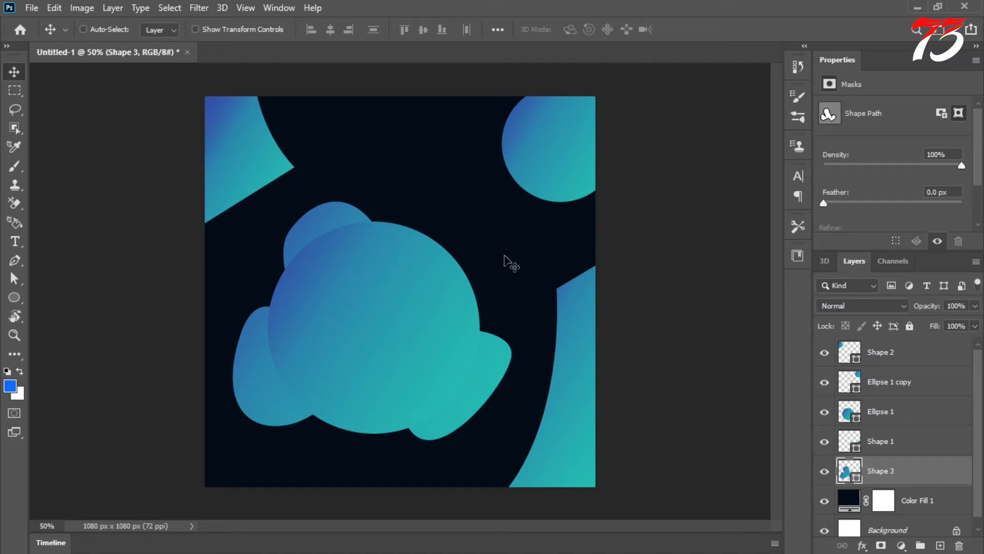
Apply an orange Gradient Overlay to the wavy shape, running from yellow-orange to deep orange, and remove the gradient's right opacity stop.
double_click(955, 476)
left_click(436, 382)
left_click_drag(689, 159, 782, 150)
left_click(807, 241)
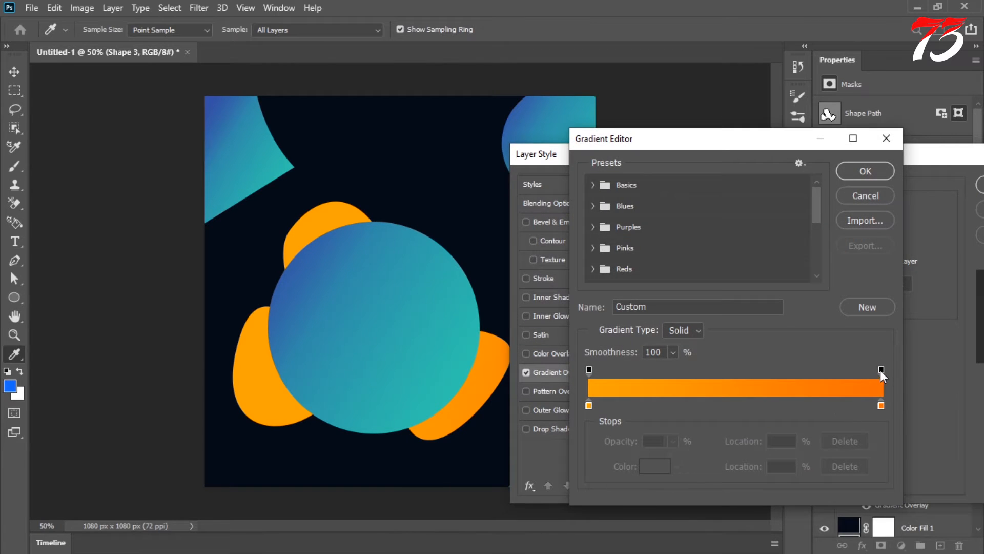
left_click_drag(881, 370, 725, 361)
left_click(882, 405)
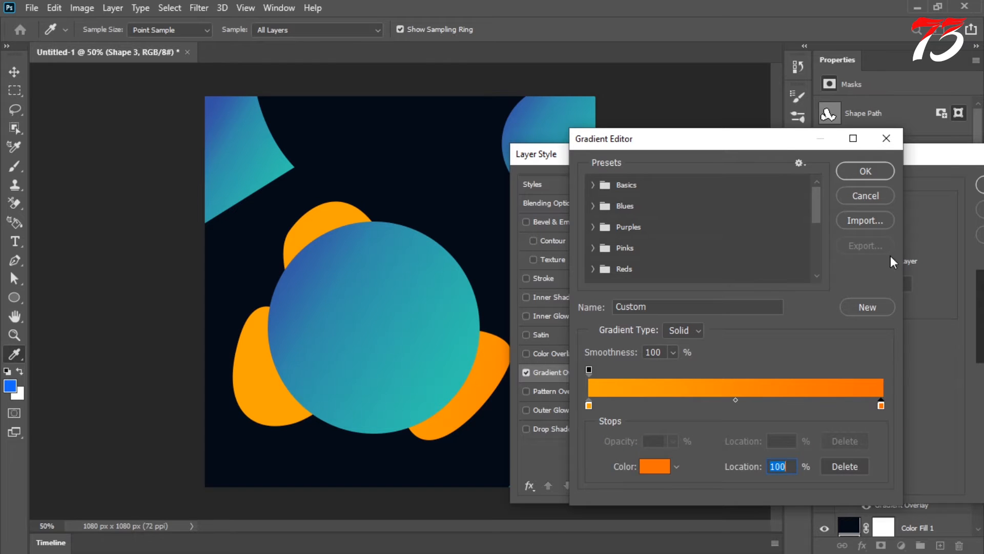
left_click(865, 170)
left_click(901, 186)
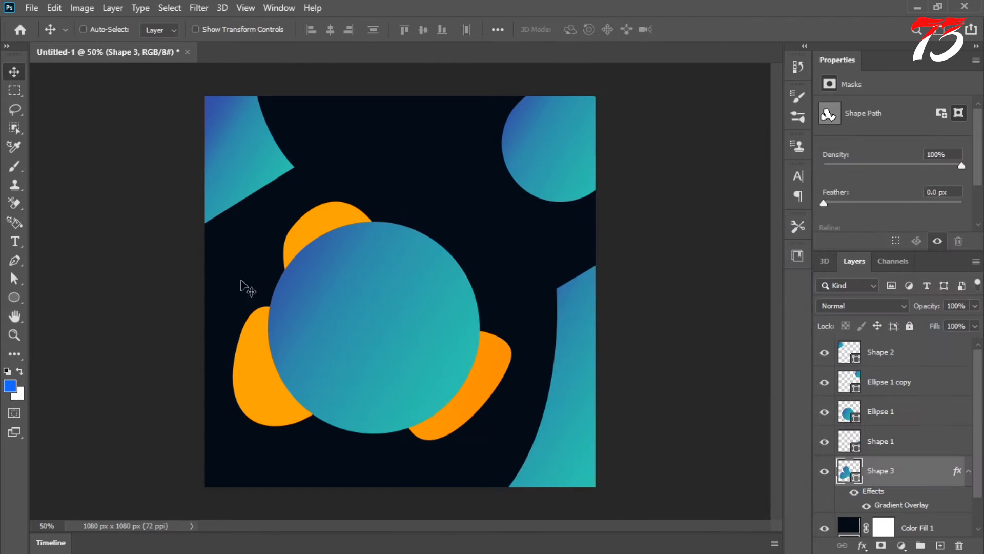
Reshape the wavy shape's upper-left lobe by moving its anchor points and curve handles so it spreads wider around the circle.
key("a")
left_click(291, 232)
left_click_drag(318, 192, 318, 166)
left_click(318, 166)
left_click(290, 233)
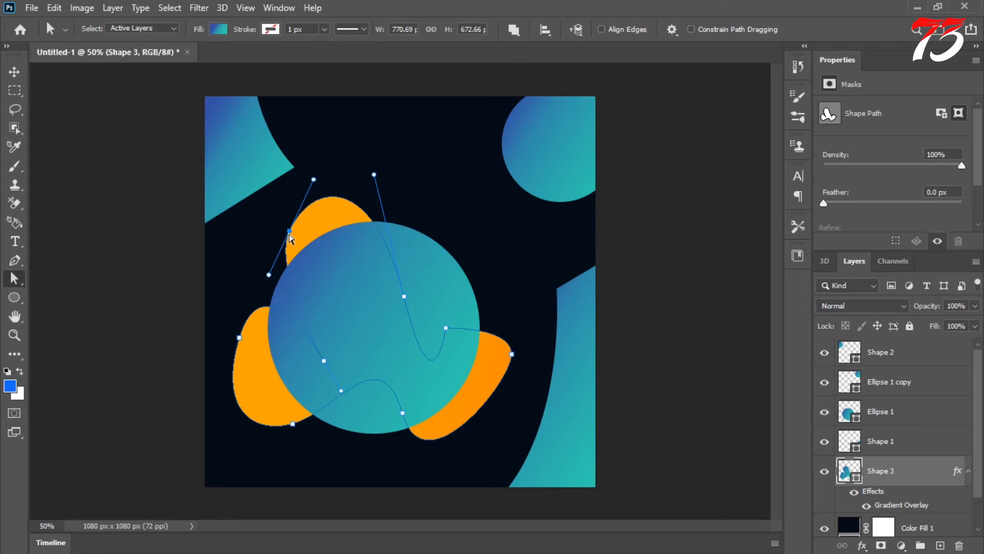
left_click_drag(290, 233, 268, 250)
left_click_drag(375, 176, 387, 232)
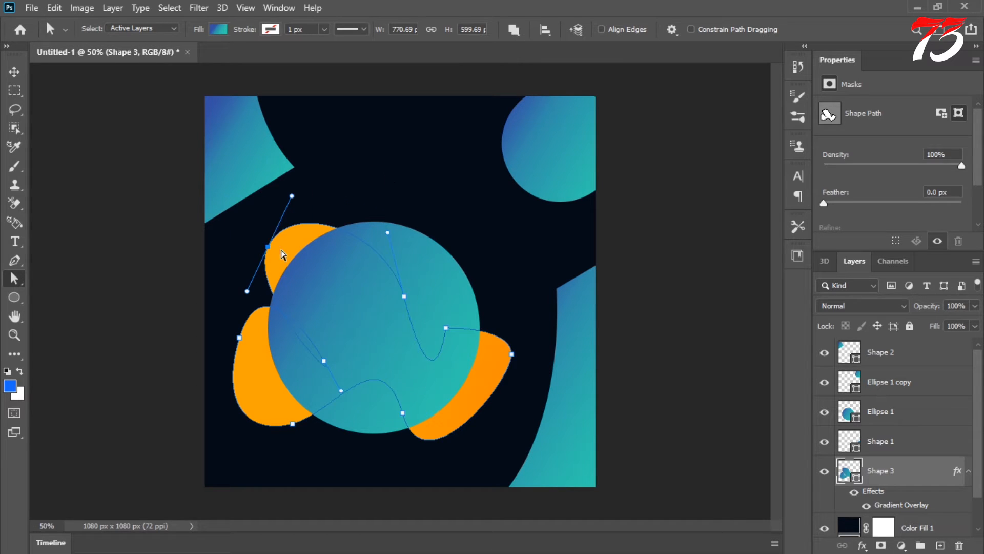
mouse_move(267, 247)
left_mouse_down()
mouse_move(278, 250)
mouse_move(266, 234)
left_mouse_up()
left_click_drag(404, 296, 427, 277)
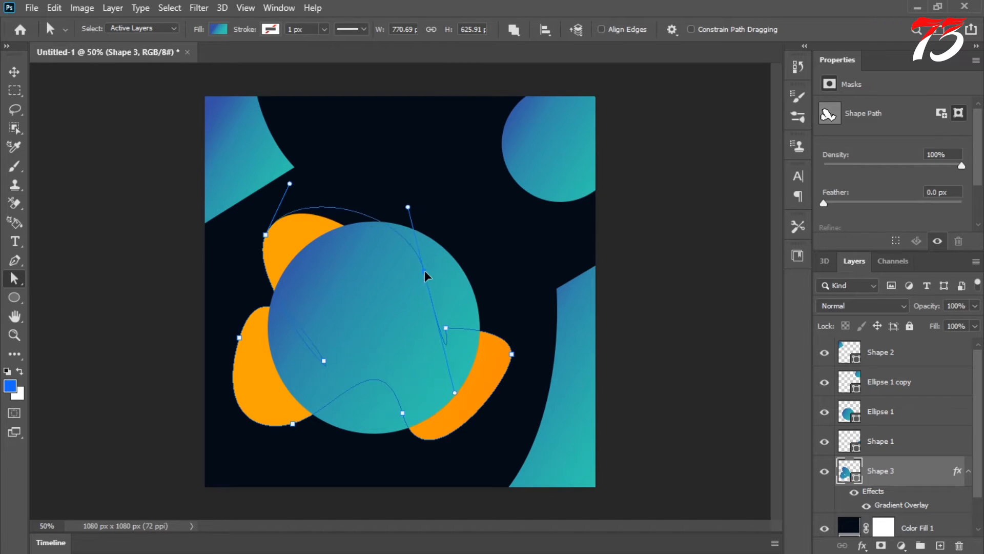
left_click(441, 215)
Adjust the curve handle of the wavy shape's lower-left lobe to bulge it slightly outward.
left_click(240, 338)
left_click_drag(219, 406, 212, 395)
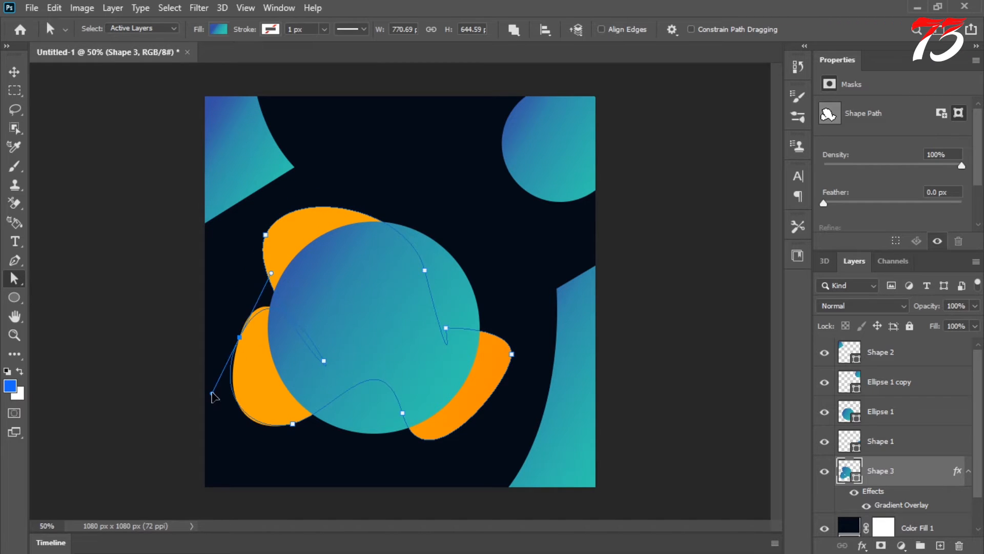
left_click(234, 332)
left_click(239, 337)
left_click(398, 451)
left_click(510, 352)
left_click(550, 402)
left_click(265, 235)
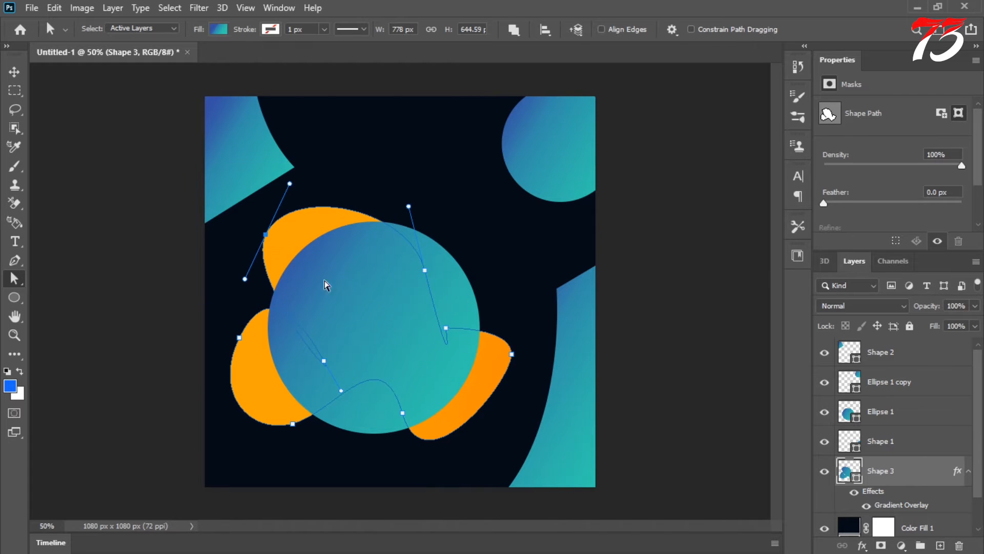
Move the anchor point at the left edge of the wavy shape's upper-left lobe slightly up and right.
left_click_drag(267, 235, 277, 229)
left_click(15, 73)
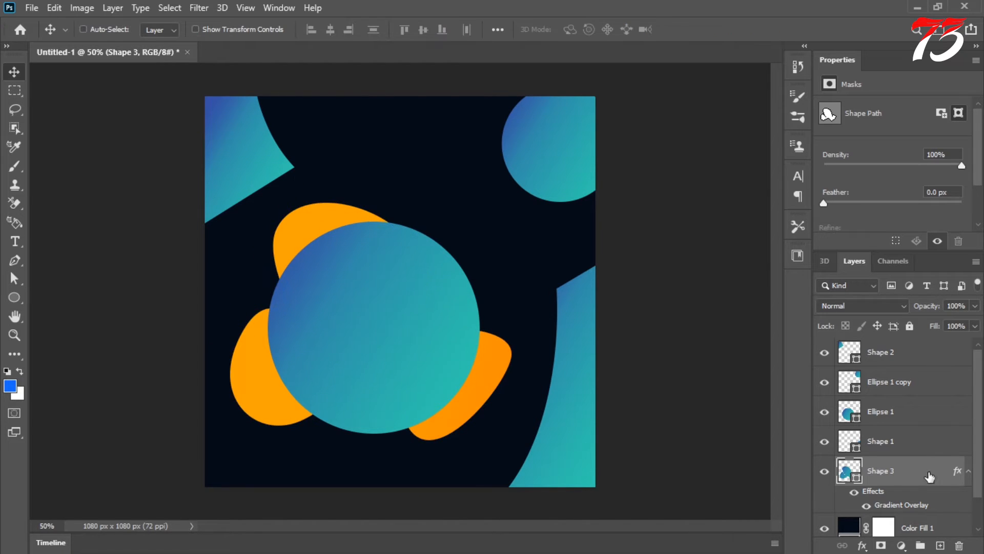
Move the Ellipse 1 layer below Shape 1, directly above Shape 3.
left_click(921, 445)
left_click(910, 415)
left_click_drag(912, 418, 921, 456)
Copy the orange gradient layer style from the wavy Shape 3 and paste it onto the central circle, Ellipse 1.
right_click(931, 441)
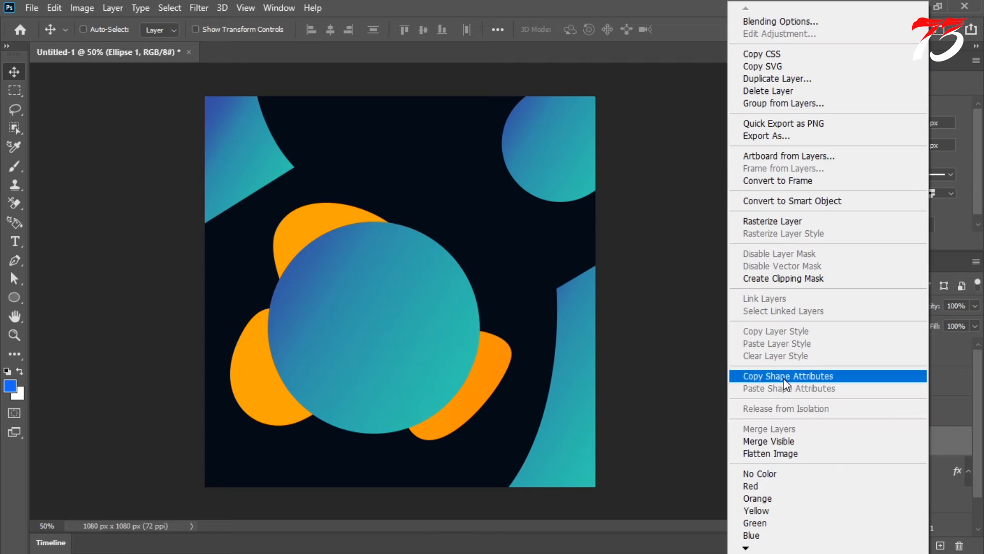
left_click(951, 447)
left_click(949, 472)
left_click(969, 473)
right_click(910, 472)
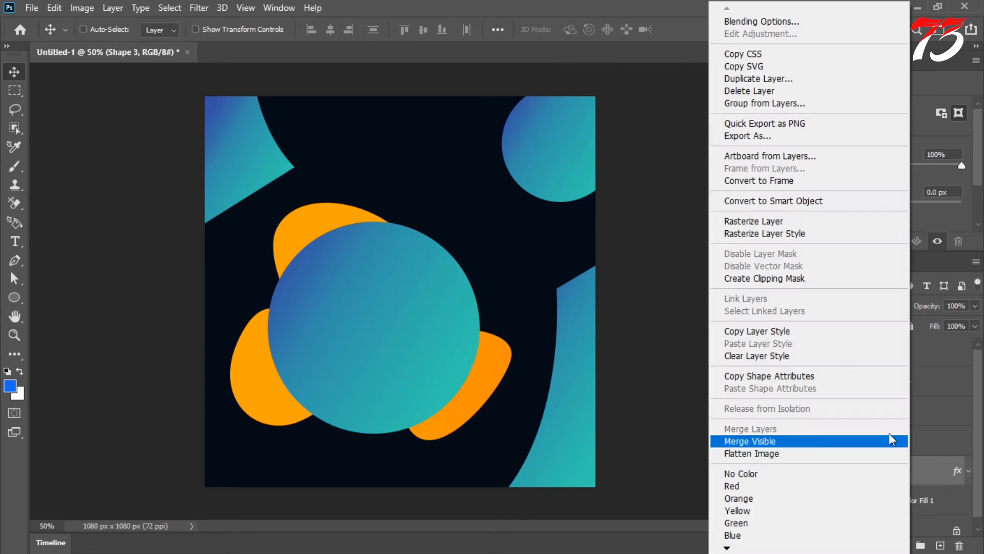
left_click(821, 333)
right_click(921, 445)
left_click(790, 343)
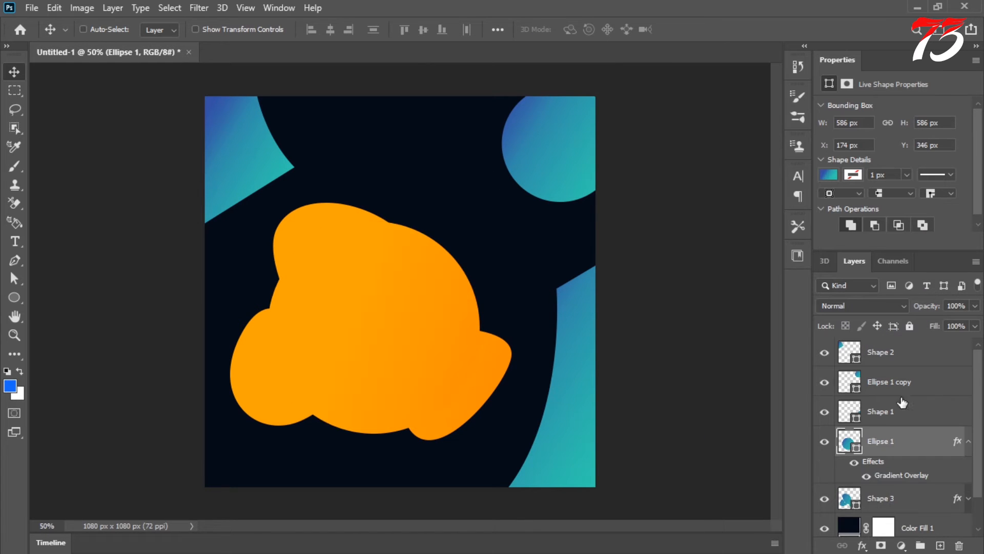
Give the central circle a 15 px orange stroke.
double_click(959, 443)
left_click(915, 193)
key("u")
left_click(212, 28)
left_click(221, 30)
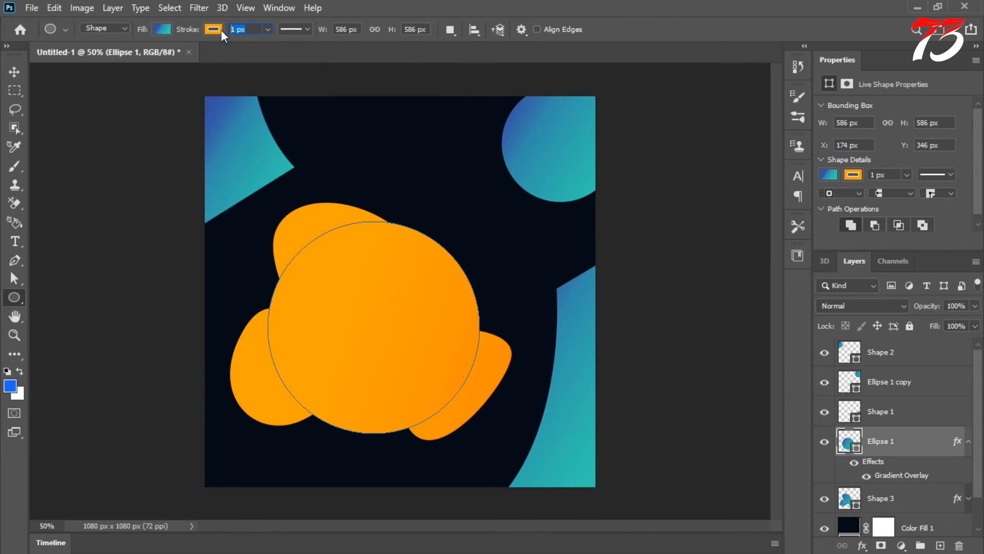
type("10")
key("Return")
Change the central circle's stroke colour to light yellow, #ffcf4f.
left_click(217, 29)
left_click(279, 105)
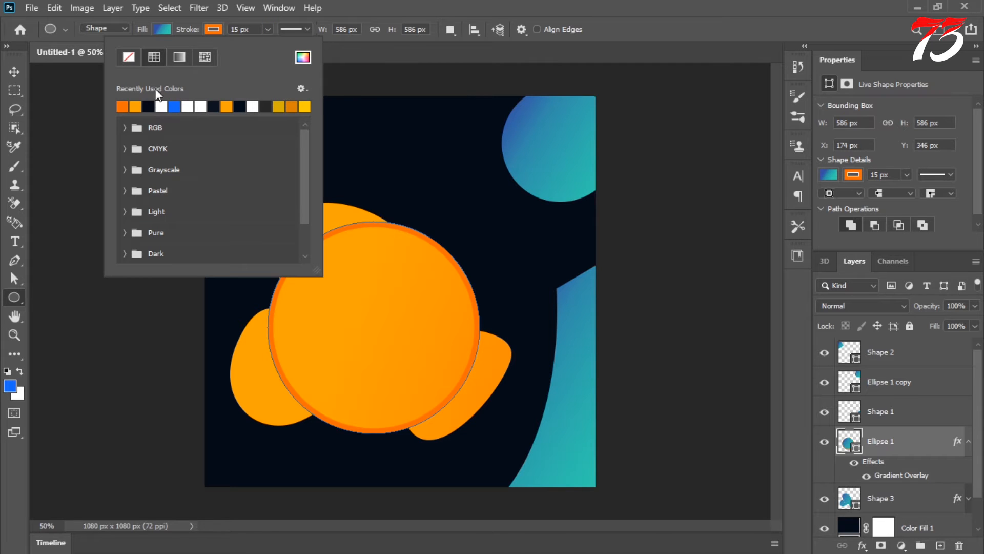
left_click(301, 59)
left_click(674, 150)
left_click_drag(748, 323, 748, 314)
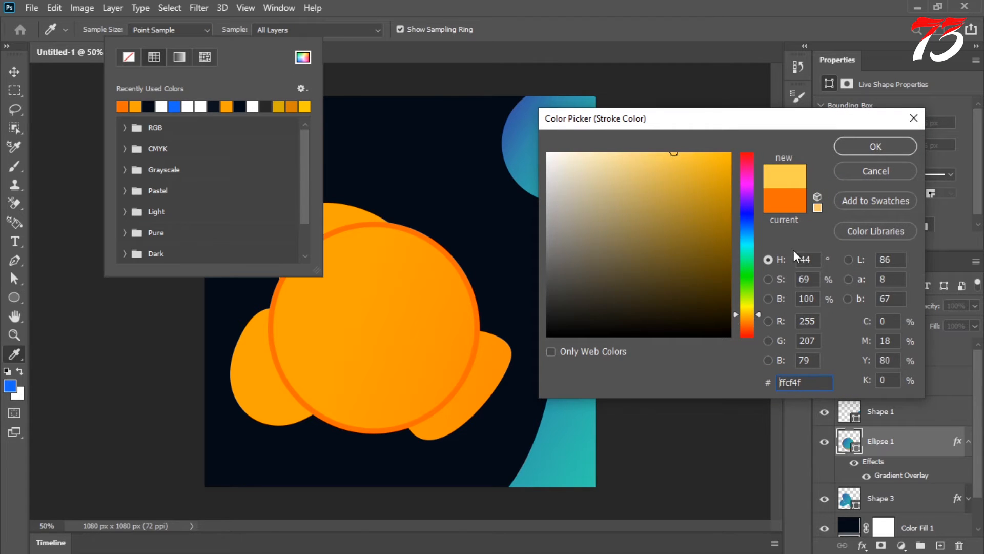
left_click(861, 150)
left_click(18, 70)
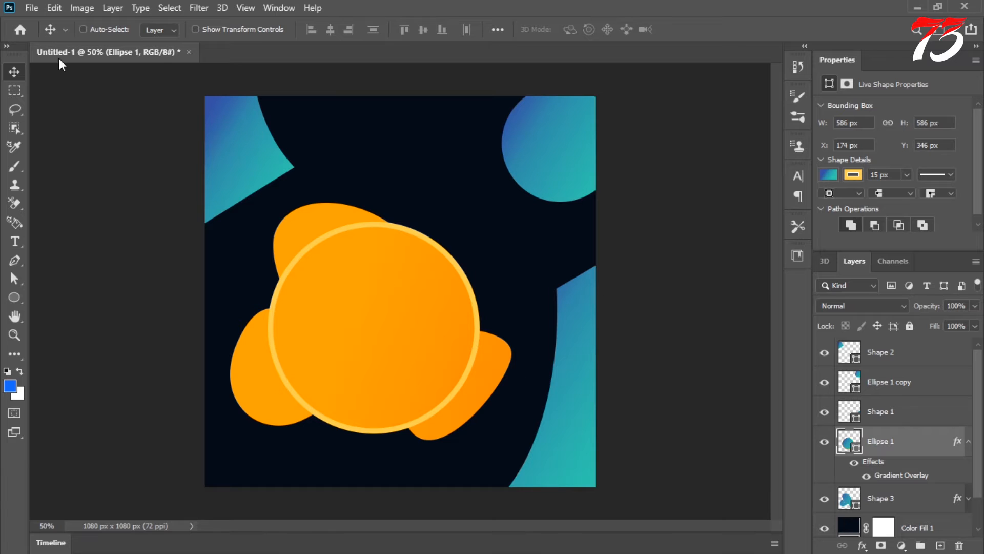
Open 1.jpg, bring the photo into the composition above the central circle, and convert it to a smart object.
left_click(32, 7)
left_click(39, 37)
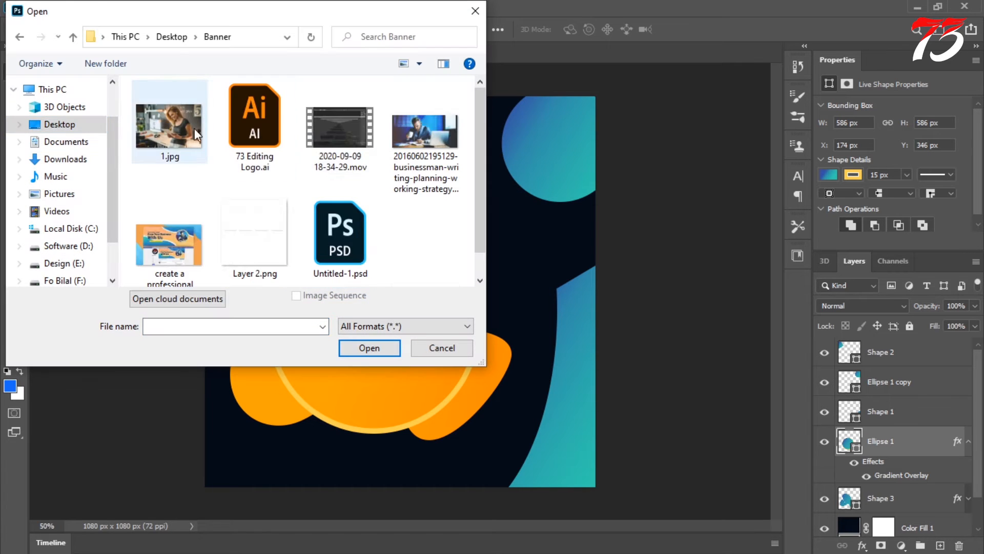
double_click(195, 128)
left_click_drag(456, 205, 396, 275)
right_click(936, 443)
left_click(820, 201)
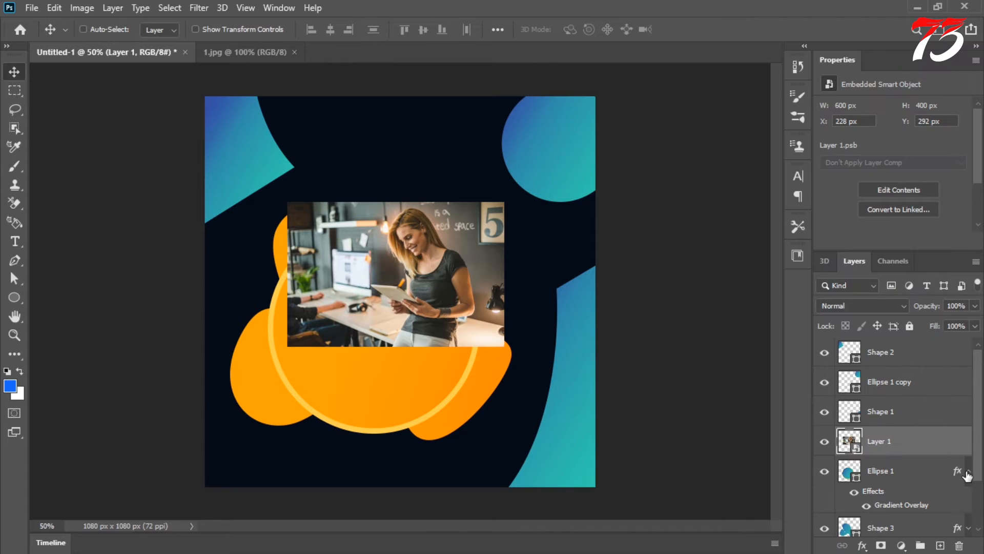
Try to clip the photo to the orange central circle with a clipping mask.
left_click(968, 471)
right_click(923, 441)
left_click(820, 332)
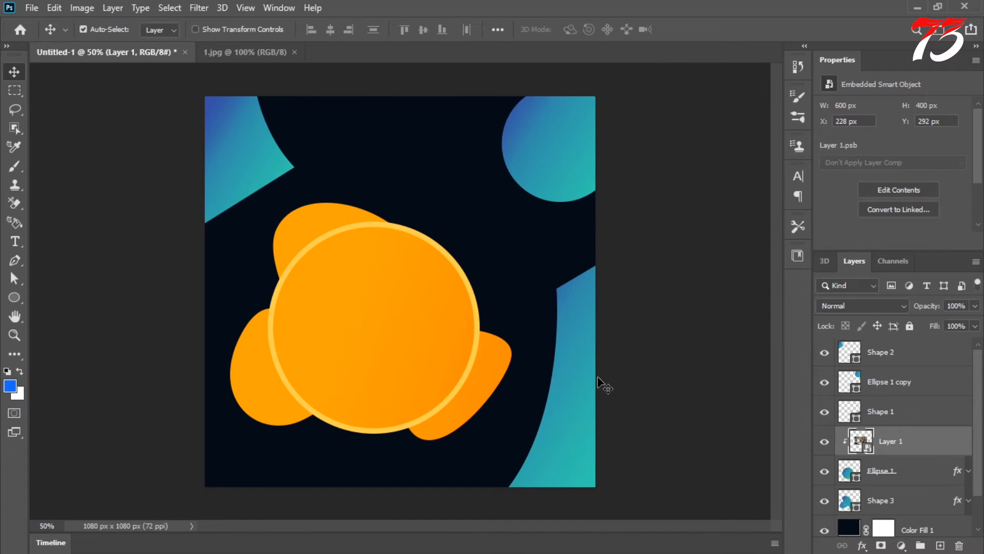
Move the photo down and left to X 136 px, Y 439 px, over the central circle.
left_click(57, 8)
left_click(215, 325)
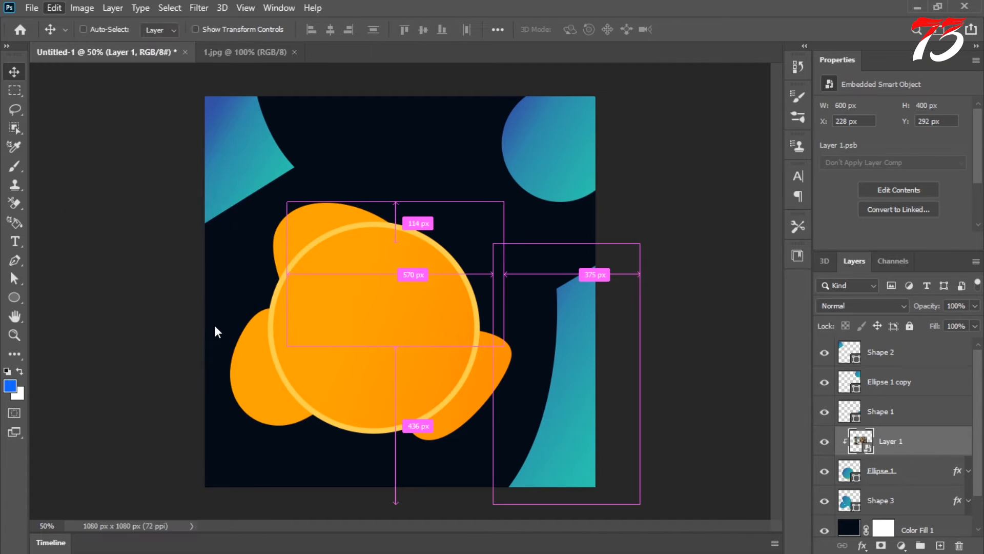
left_click_drag(468, 286, 436, 340)
key("Return")
Release the photo's clipping mask and shift the photo right to X 167 px to centre it on the circle.
right_click(954, 434)
left_click(845, 333)
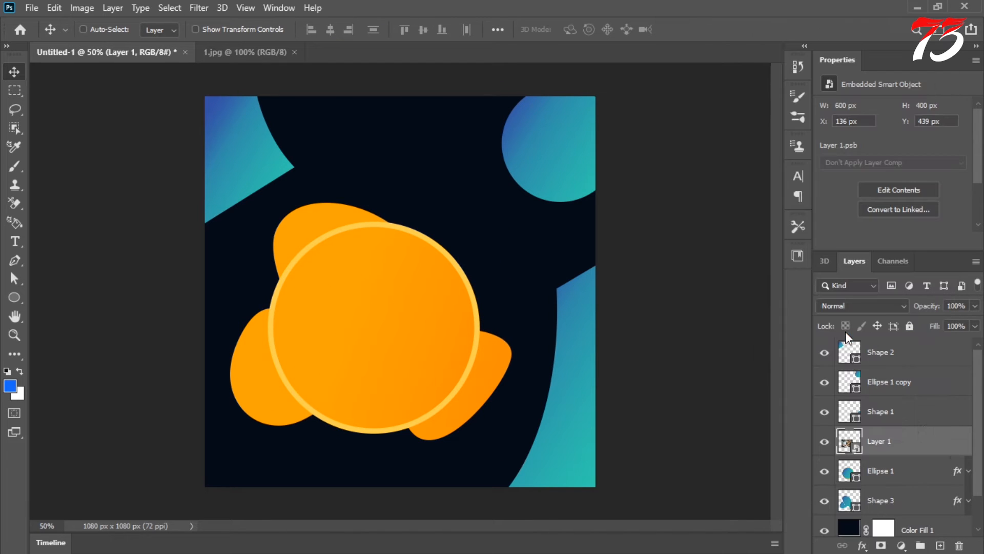
left_click(901, 469)
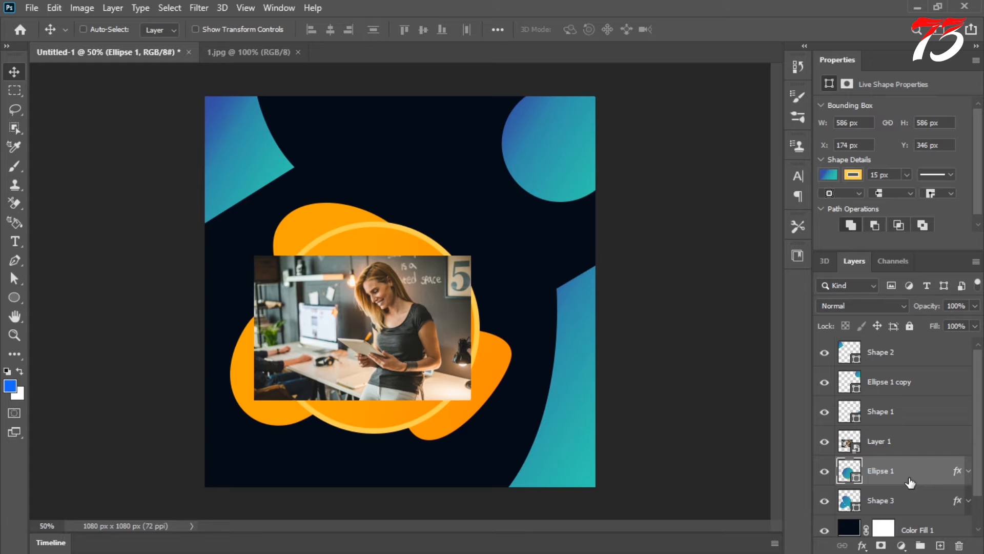
left_click(902, 452)
left_click_drag(348, 309, 395, 322)
Duplicate the central circle's layer and remove the layer style from the duplicate.
right_click(909, 471)
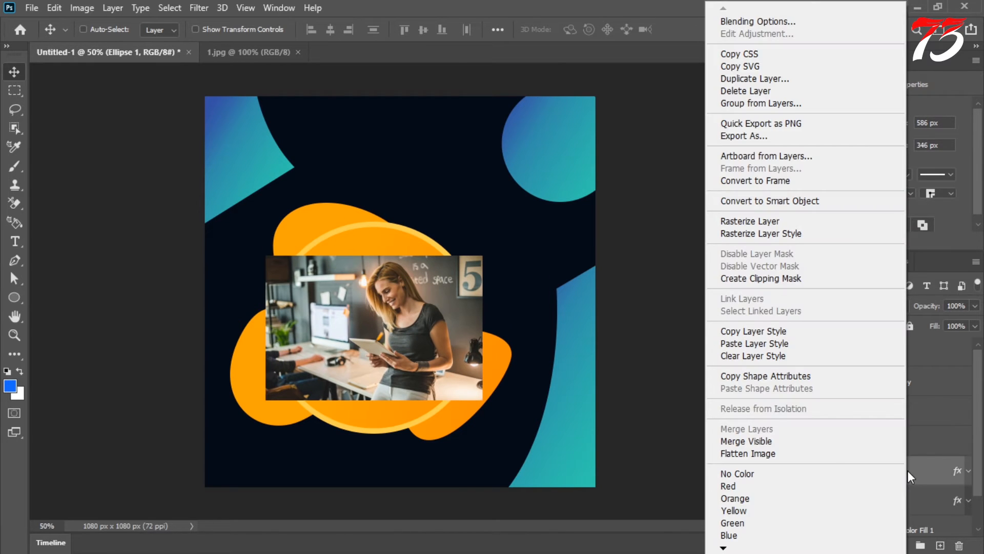
left_click(776, 88)
left_click(814, 223)
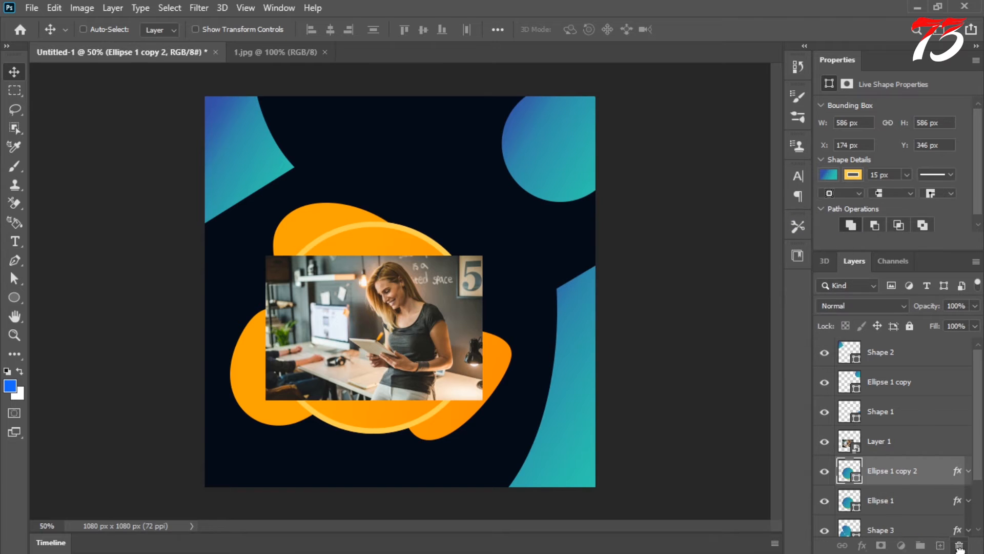
Clip the photo to the duplicated circle and scale it to 879 × 586 px, positioned to fill the circle.
right_click(903, 450)
left_click(758, 335)
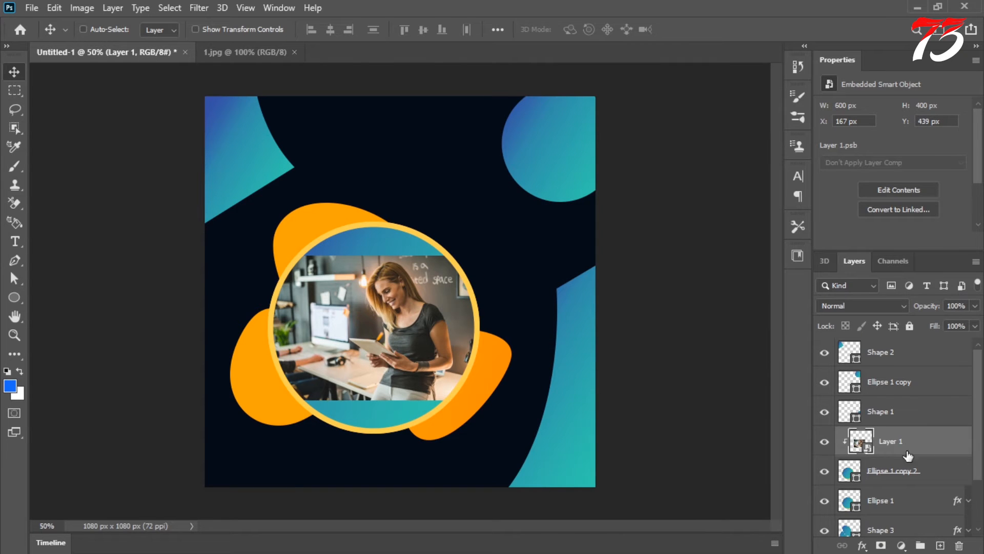
left_click(54, 8)
left_click(154, 325)
left_click_drag(373, 255, 374, 229)
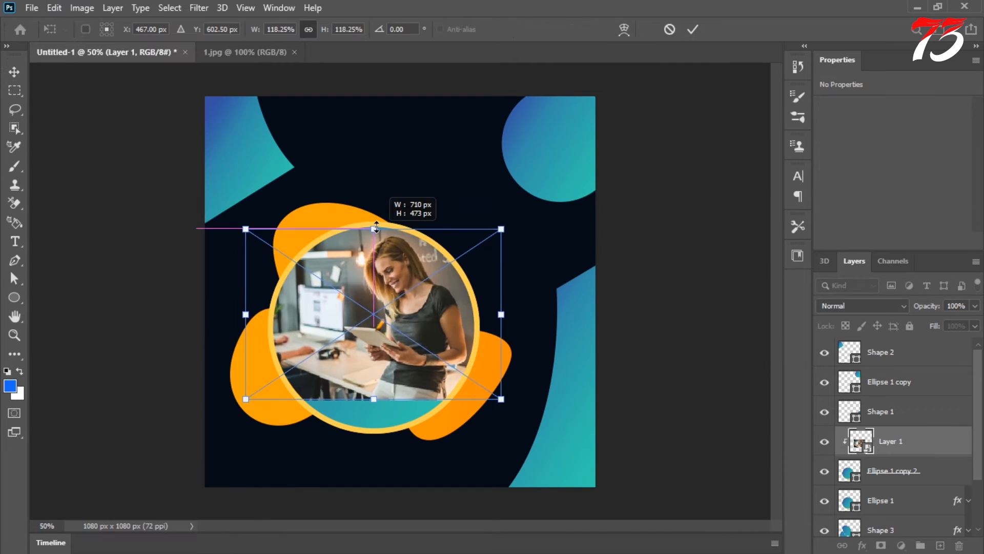
left_click_drag(373, 400, 374, 432)
left_click_drag(374, 229, 374, 223)
left_click_drag(397, 270, 377, 265)
key("Return")
Darken the right colour stop of the wavy shape's Gradient Overlay to a deeper orange, about #d75b00.
scroll(376, 266, "up", 1)
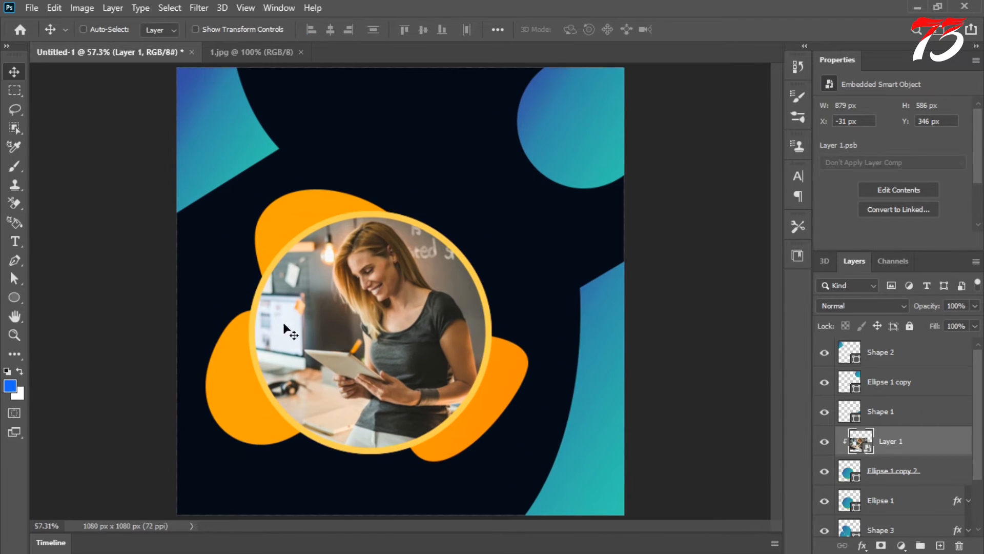
left_click(875, 410)
scroll(887, 435, "down", 2)
left_click(954, 464)
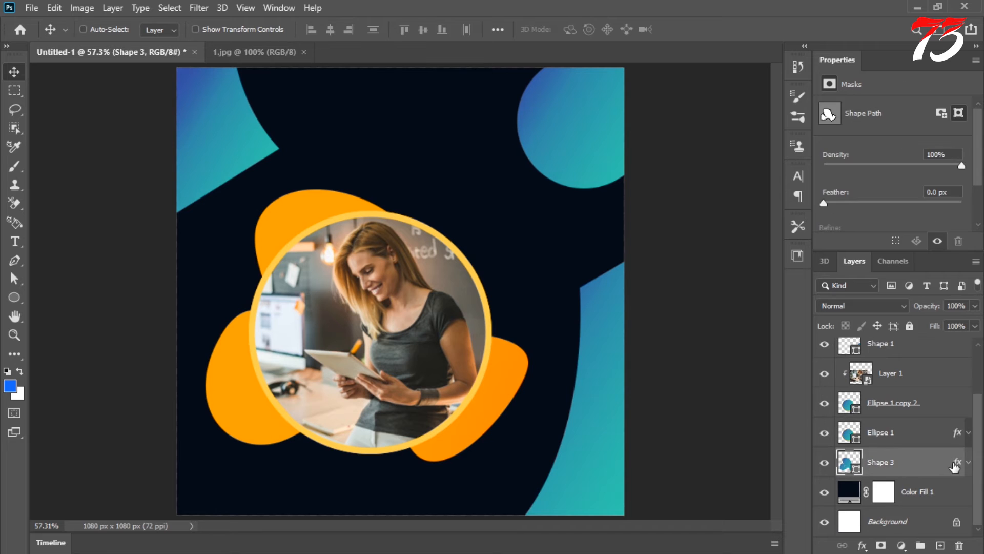
double_click(955, 464)
left_click(461, 373)
left_click(718, 246)
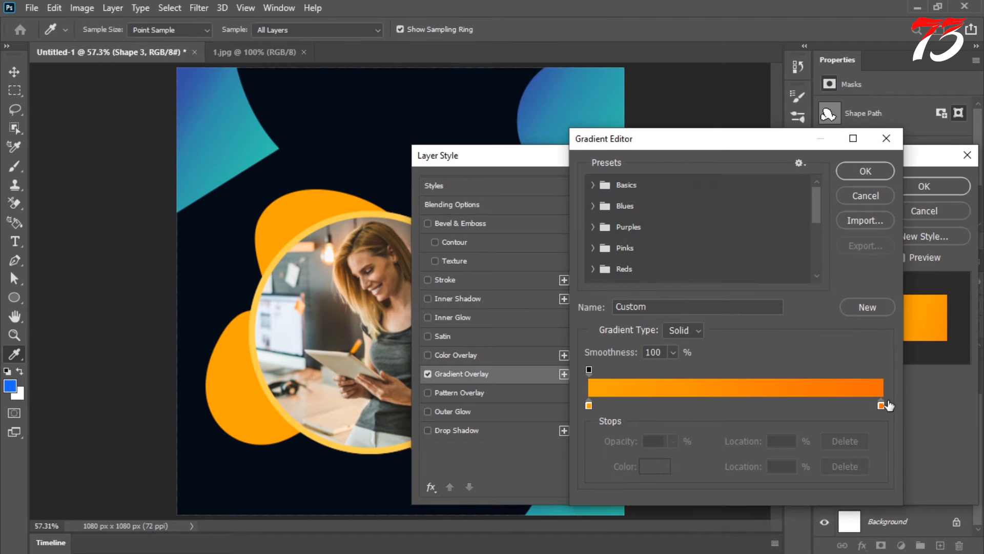
left_click(881, 405)
left_click(657, 465)
left_click_drag(729, 154, 738, 177)
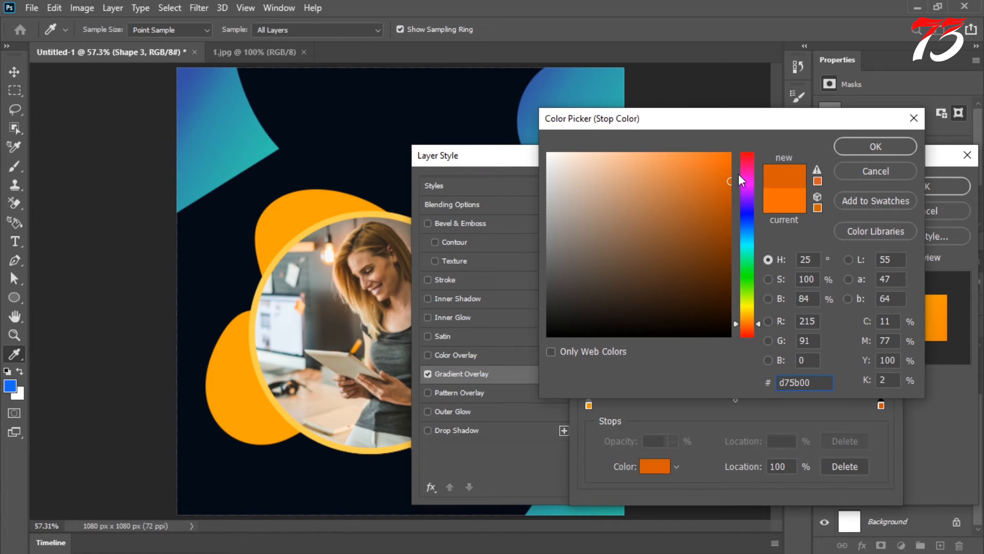
key("Return")
key("Return")
left_click(921, 184)
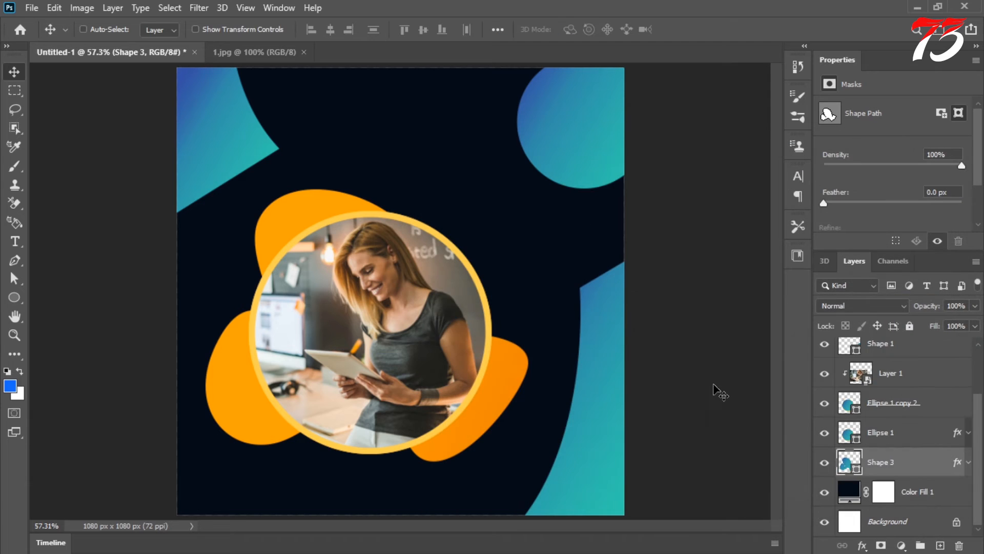
Group the photo, both central circle layers and the wavy Shape 3, and name the group Photo.
left_click(923, 432)
left_click(903, 373)
left_click(902, 464, "shift")
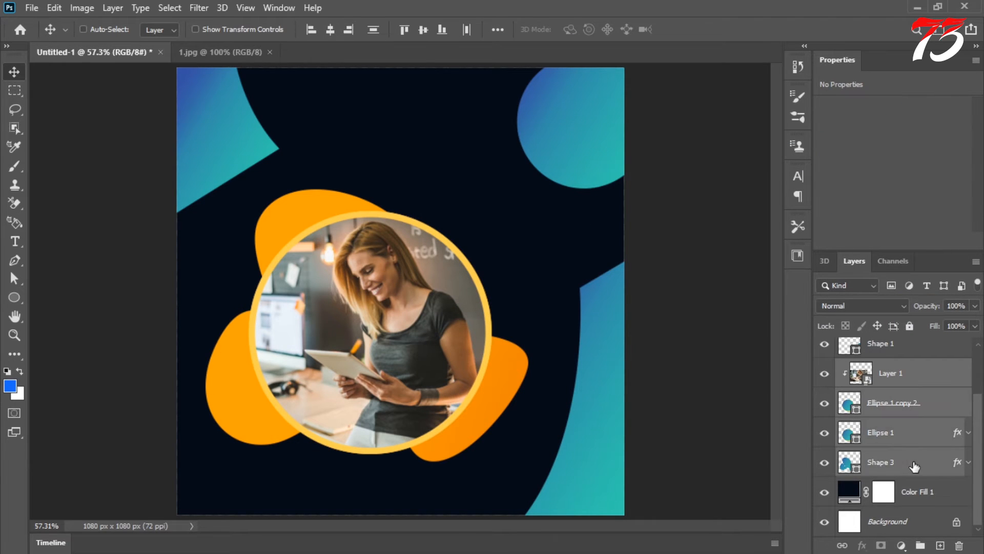
key("ctrl+g")
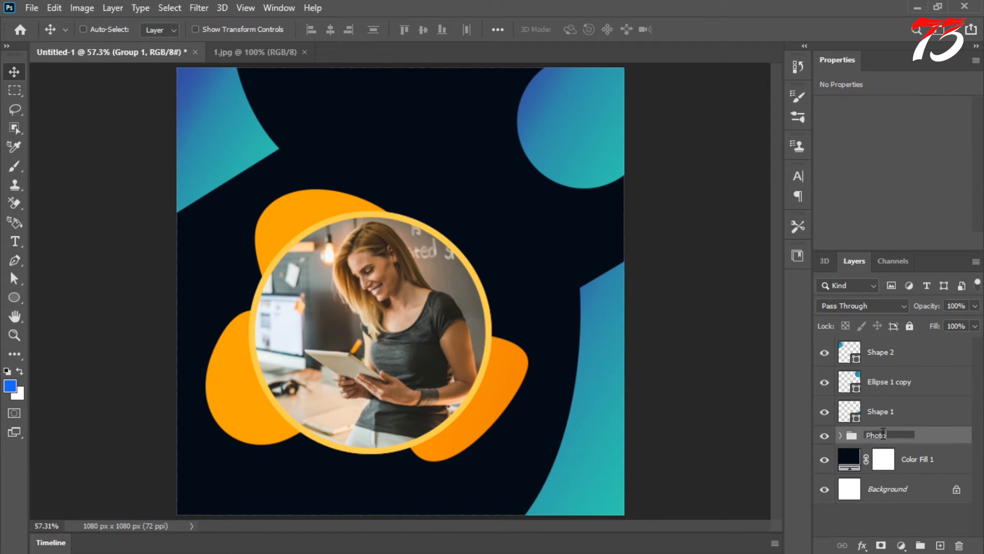
left_click(883, 432)
type("Photo")
key("Return")
Move Ellipse 1 copy to the top of the layer stack and group it with Shape 2 and Shape 1 as Shape.
left_click(889, 415)
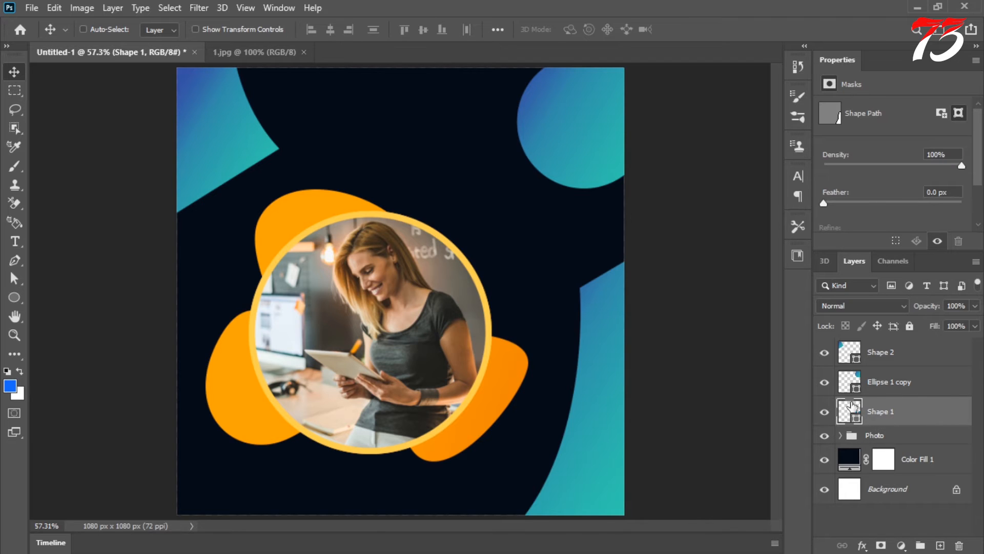
left_click(922, 353)
left_click_drag(902, 382, 902, 349)
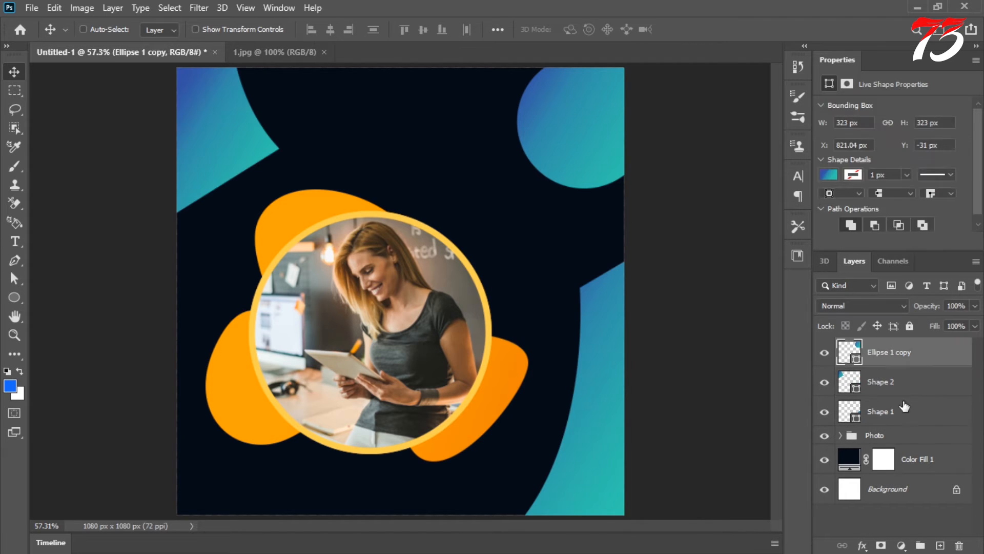
left_click(922, 415, "shift")
key("ctrl+g")
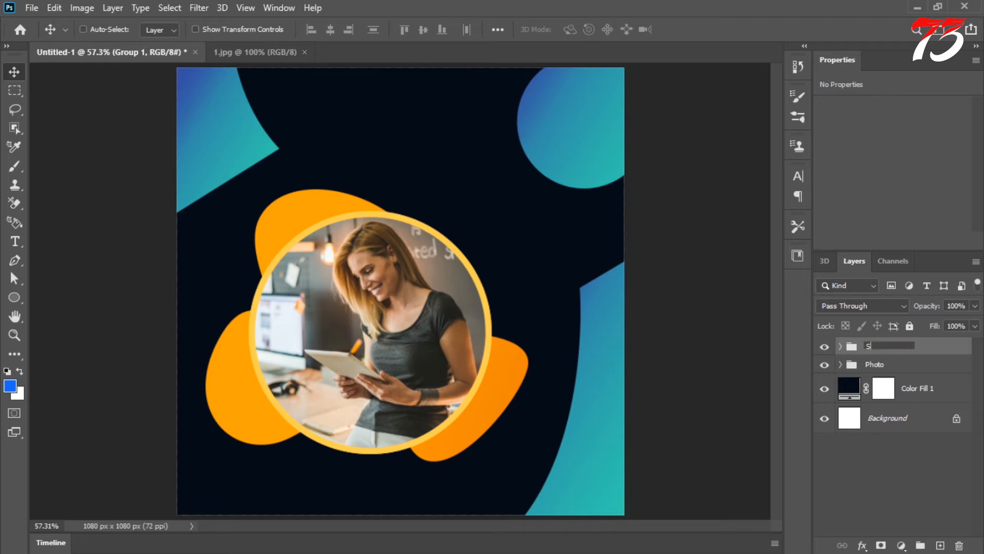
type("Shape")
key("Return")
Paste the copied orange gradient layer style onto the Shape group.
right_click(888, 347)
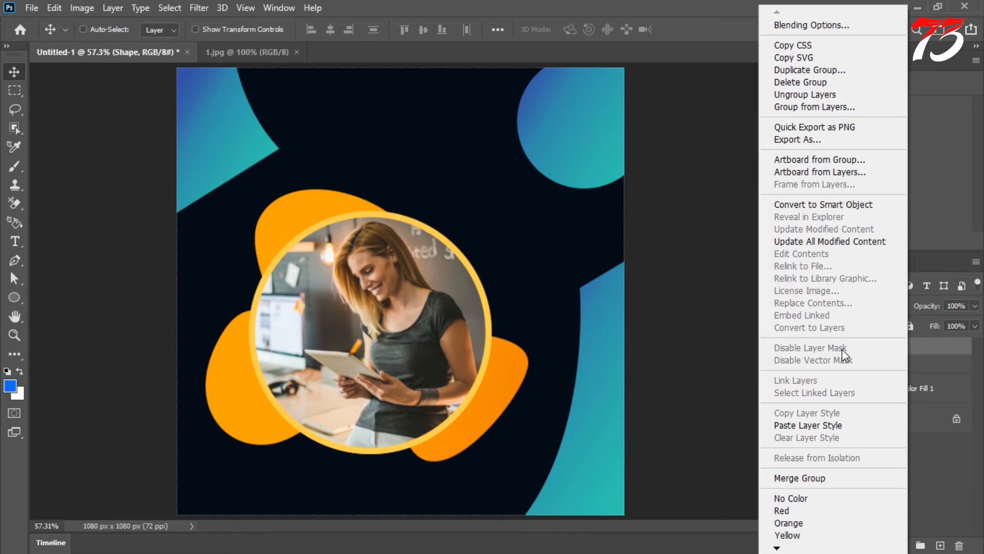
left_click(812, 424)
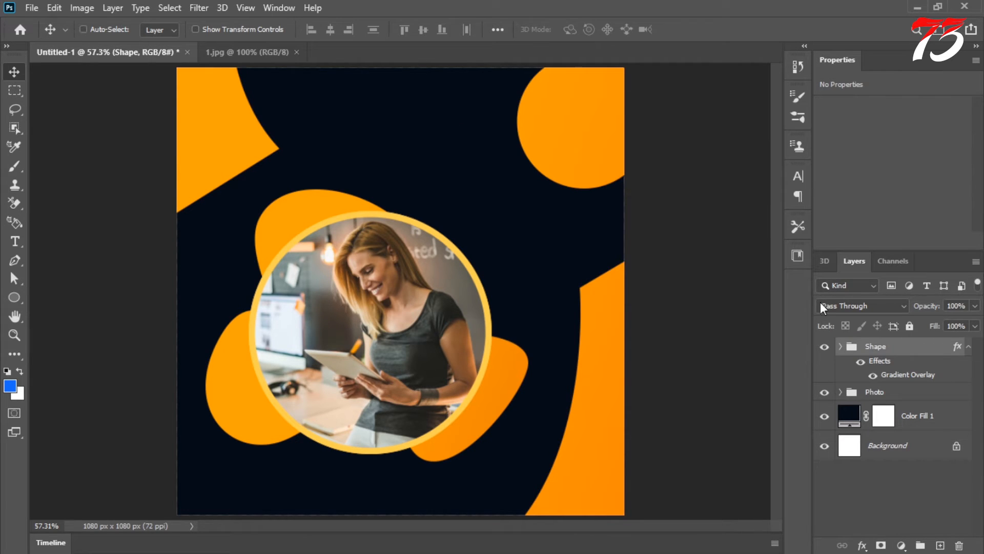
left_click(969, 347)
Add a new layer with the two-line text "50%" and "OFF" in the upper middle of the canvas.
left_click(940, 545)
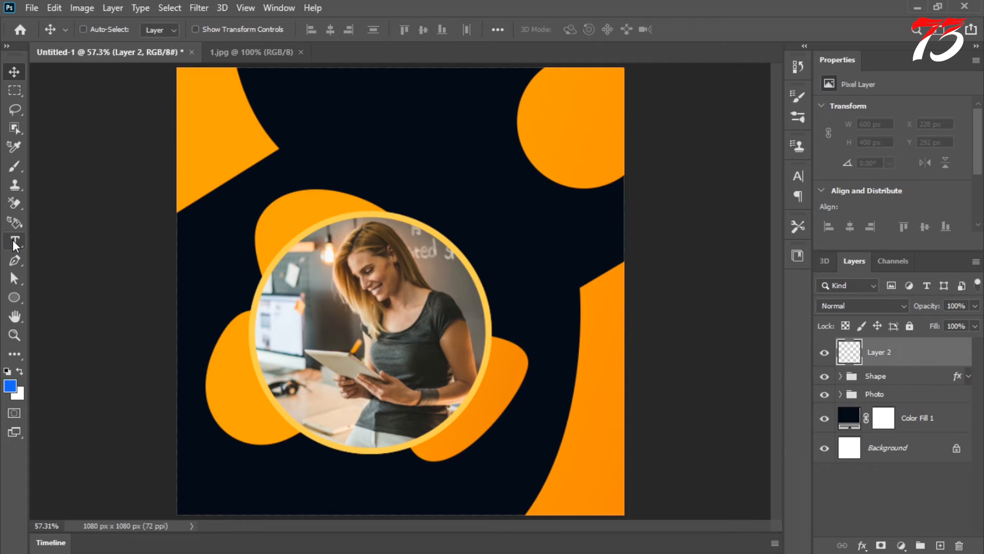
left_click(14, 241)
left_click(385, 128)
type("50%")
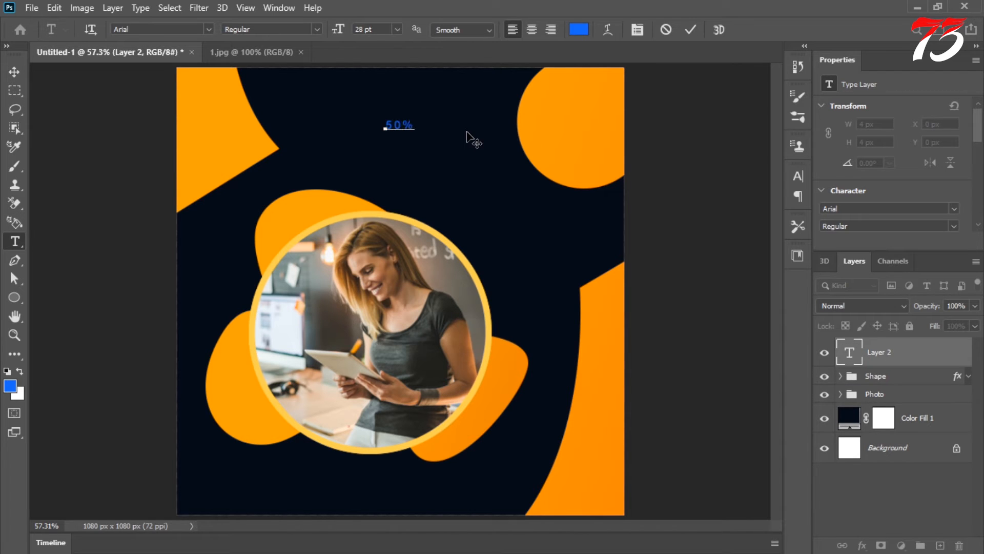
key("Return")
type("OFF")
Set the 50% OFF text to white (ffffff) in Arial Black weight.
key("ctrl+a")
left_click(580, 30)
type("ffffff")
left_click(317, 29)
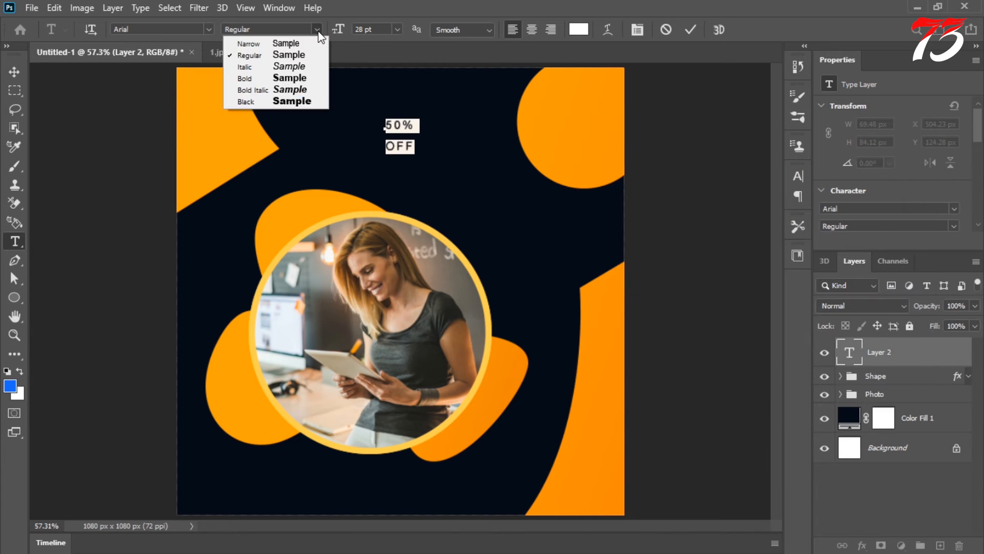
left_click(276, 100)
Set the 50% OFF text's leading to Auto and its tracking to 0.
left_click(637, 29)
left_click(774, 215)
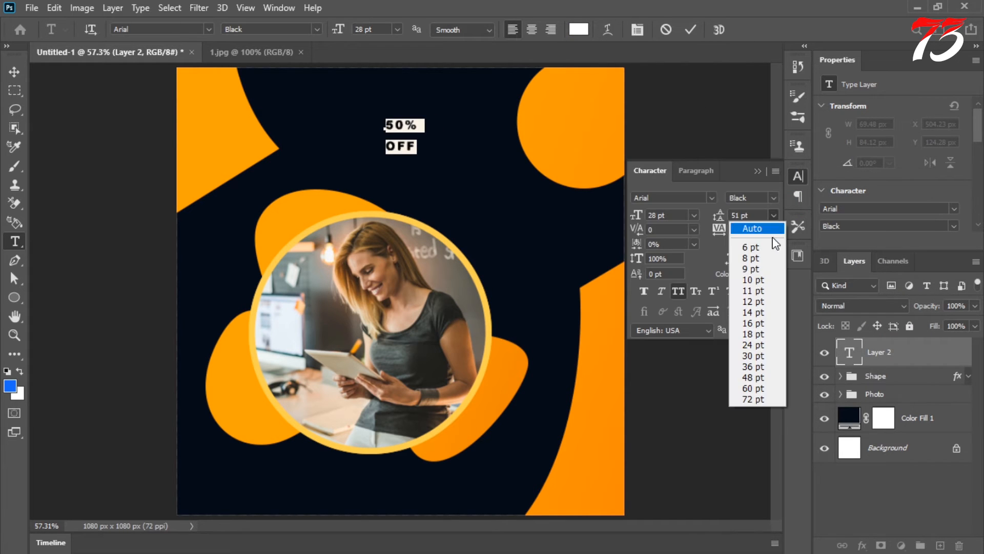
left_click(753, 221)
left_click(774, 230)
left_click(748, 319)
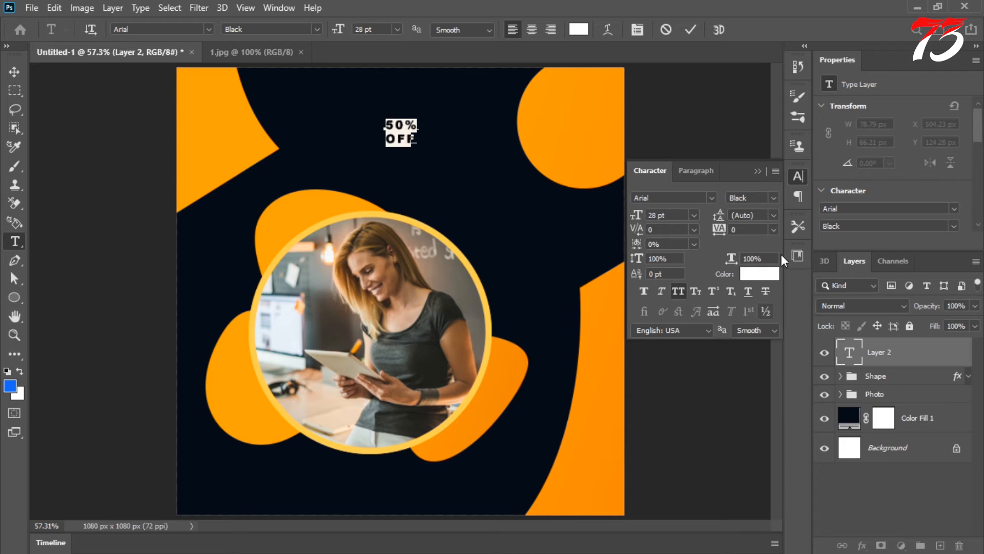
Center-align the two lines of the 50% OFF text and commit the text edit.
left_click(758, 172)
left_click(639, 29)
left_click(531, 30)
left_click(691, 29)
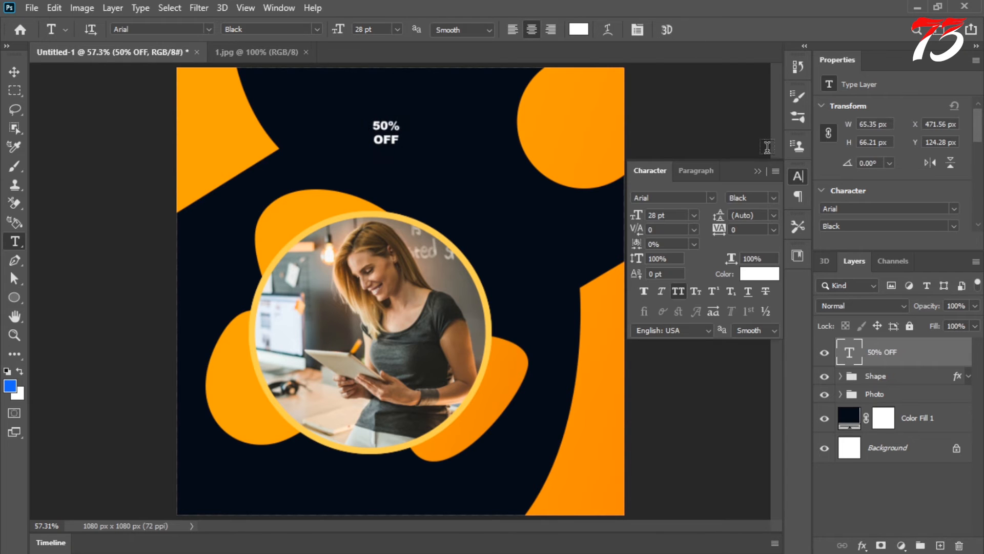
Scale the 50% OFF text up to about 170 px wide and move it onto the upper-right orange circle.
left_click(757, 171)
left_click(15, 72)
key("ctrl+t")
left_click_drag(404, 149, 463, 206)
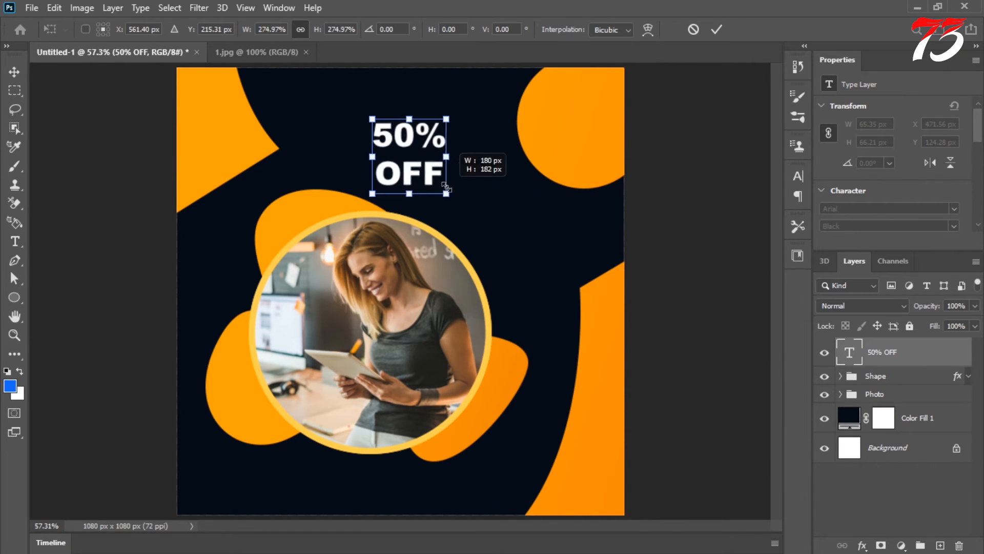
key("Return")
left_click_drag(420, 167, 591, 138)
key("ctrl+plus")
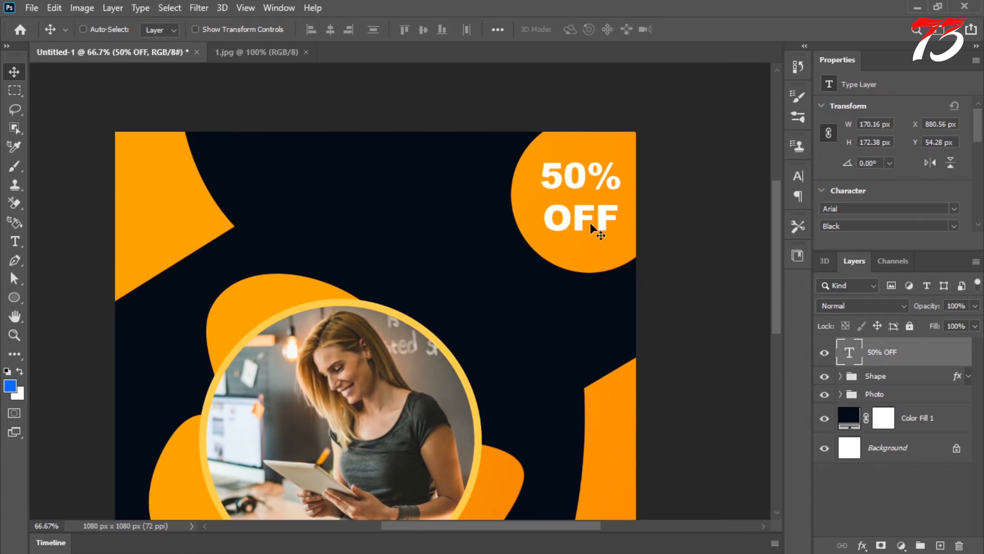
Tighten the leading between the two lines of the 50% OFF text.
double_click(850, 352)
left_click(798, 177)
left_click_drag(720, 215, 542, 206)
left_click(758, 169)
Recolor the word OFF to a dark near-black and shift the 50% OFF text slightly down within its circle.
left_click(579, 30)
left_click_drag(569, 300, 537, 309)
left_click(851, 152)
left_click(16, 67)
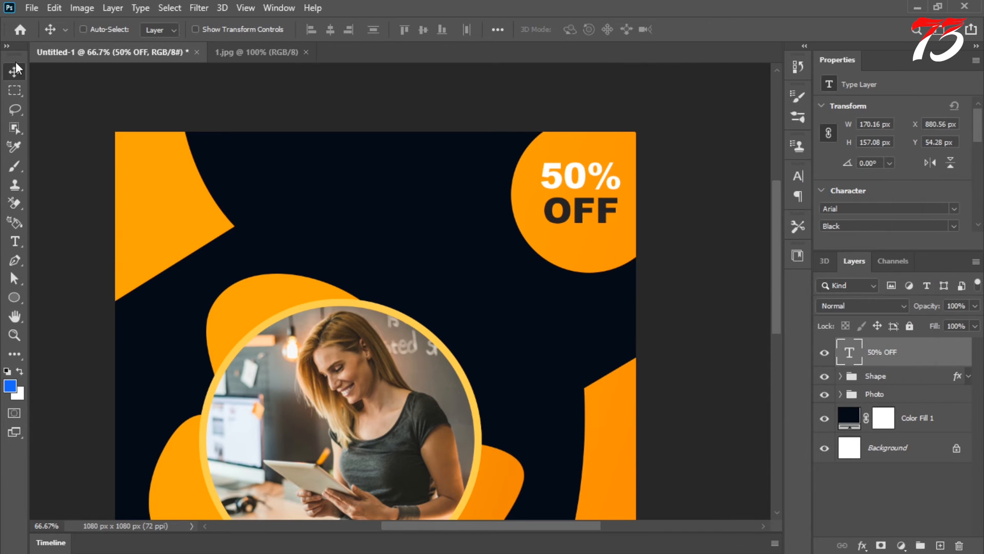
left_click_drag(599, 209, 599, 213)
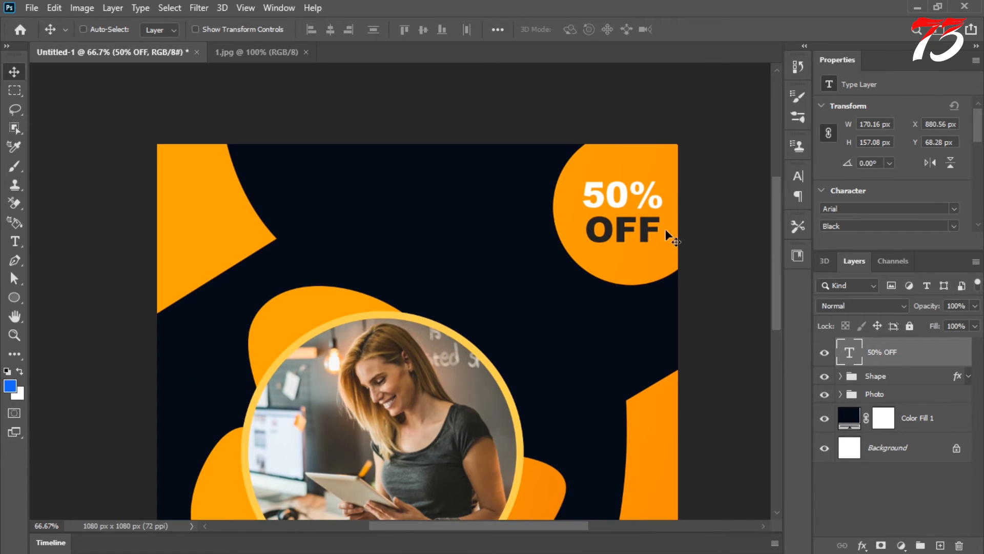
Copy the 50% OFF text to the upper-left area and replace its content with a left-aligned "LOGO".
left_click_drag(669, 229, 260, 214)
double_click(852, 354)
type("LOGO")
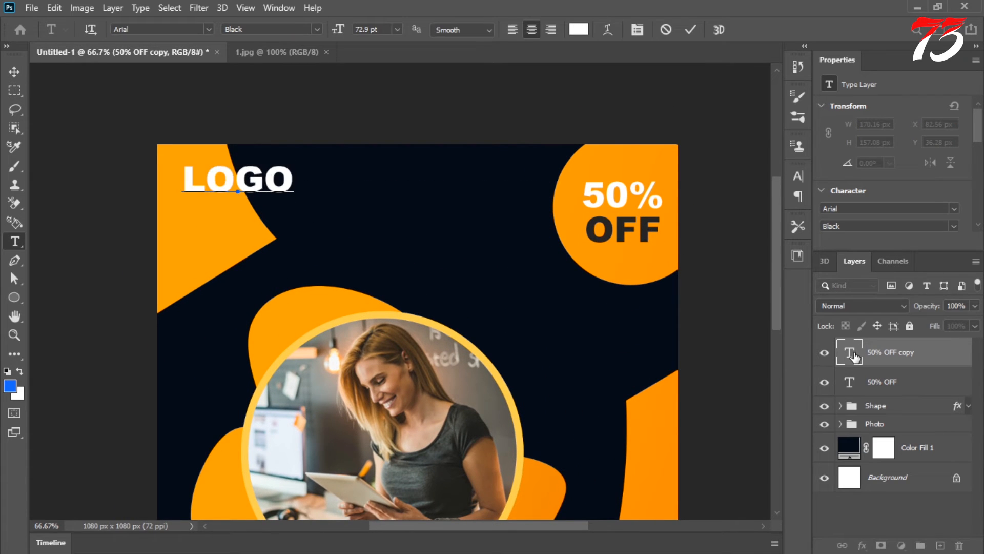
key("ctrl+a")
left_click(513, 29)
left_click(14, 70)
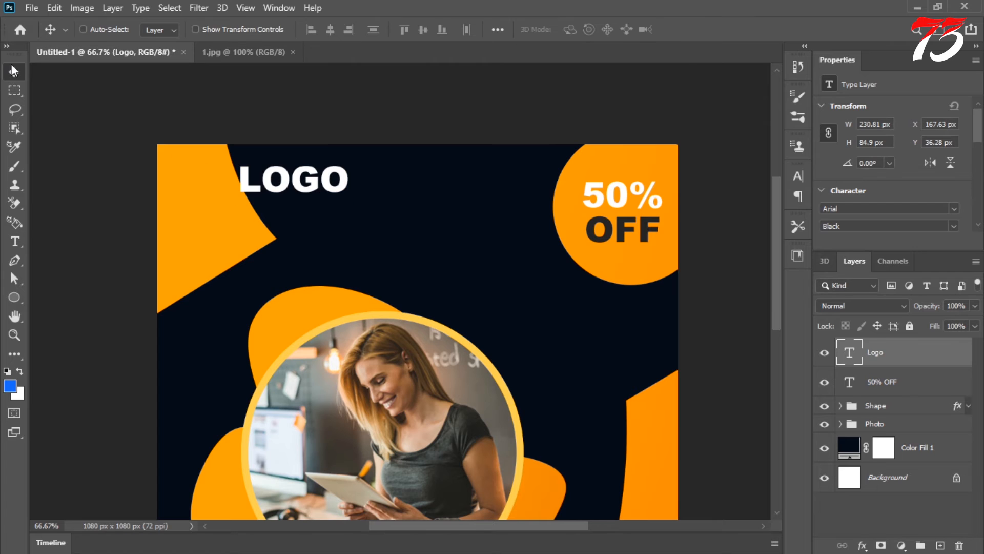
Scale the LOGO text to about 171 px wide over the upper-left orange shape and copy it to the upper middle.
left_click_drag(276, 179, 246, 199)
double_click(242, 200)
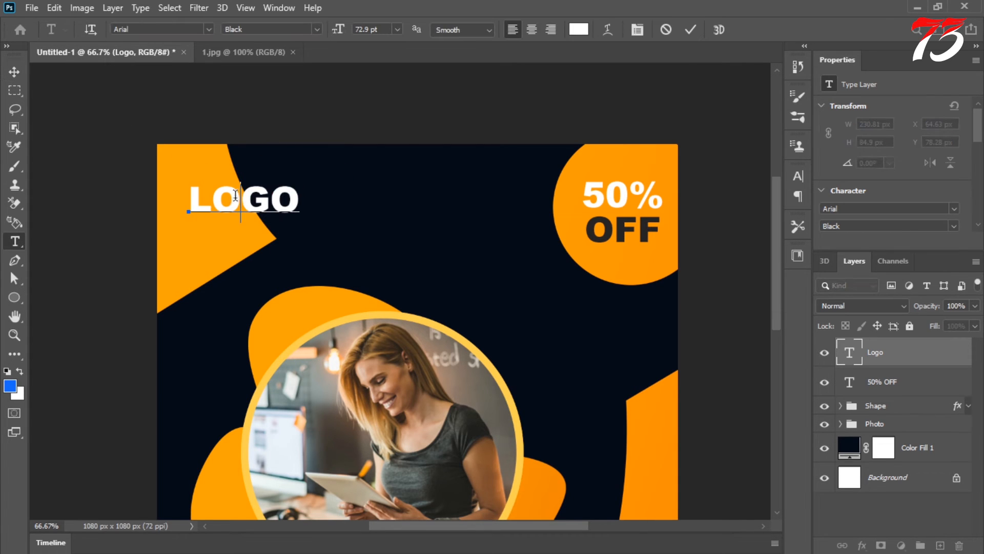
left_click(15, 73)
key("ctrl+t")
left_click_drag(305, 201, 446, 204)
key("Return")
Replace the copied LOGO text with "FASHIN" and "SALE" on two center-aligned lines.
double_click(850, 352)
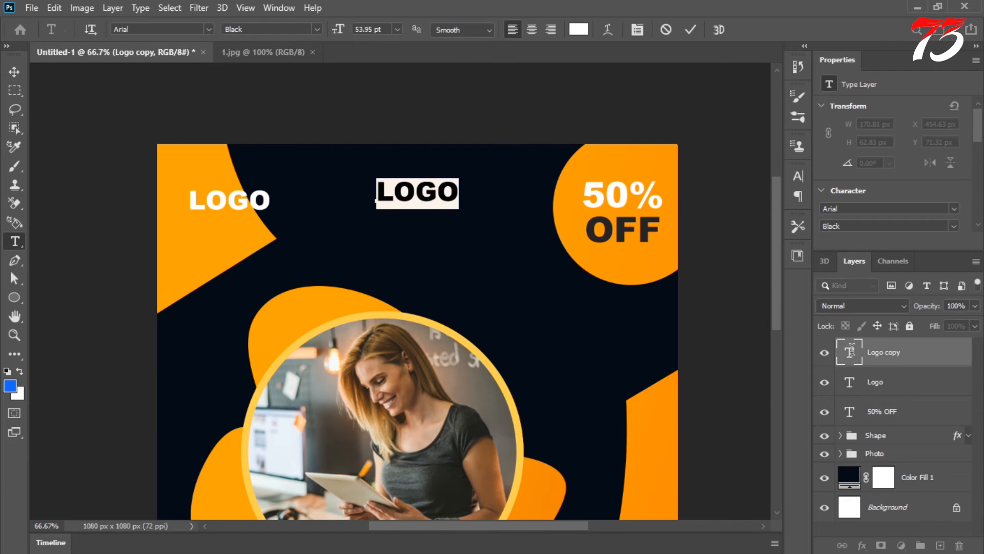
type("FA")
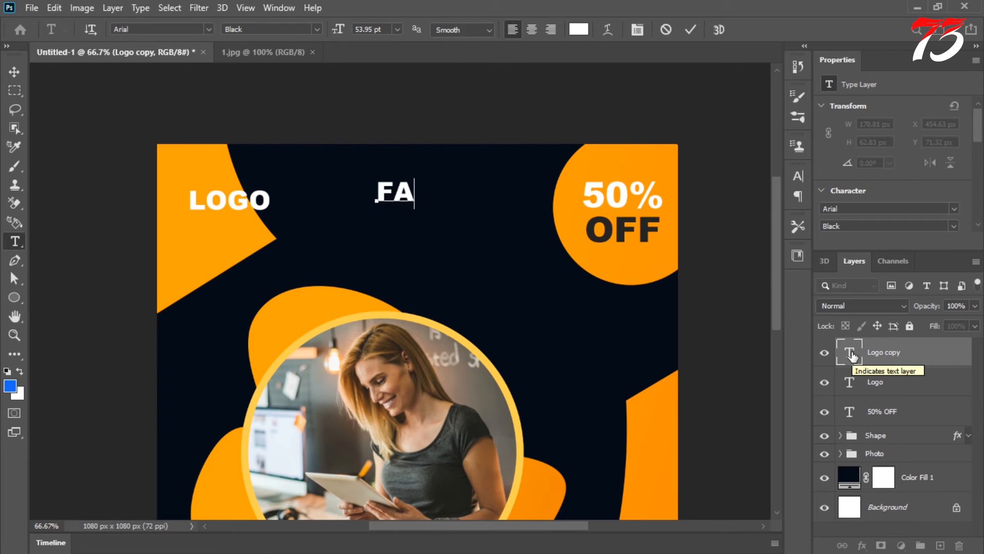
type("SHIN")
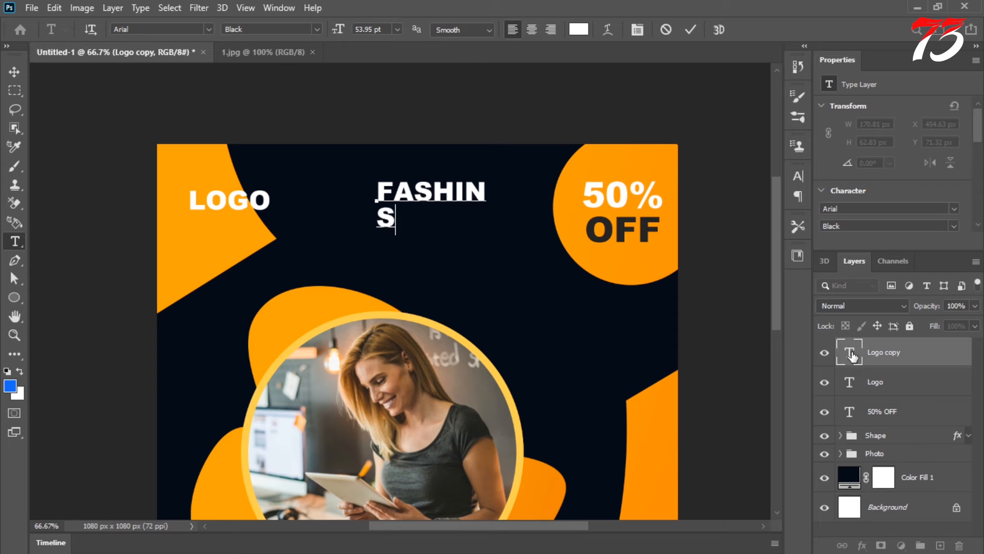
key("ctrl+a")
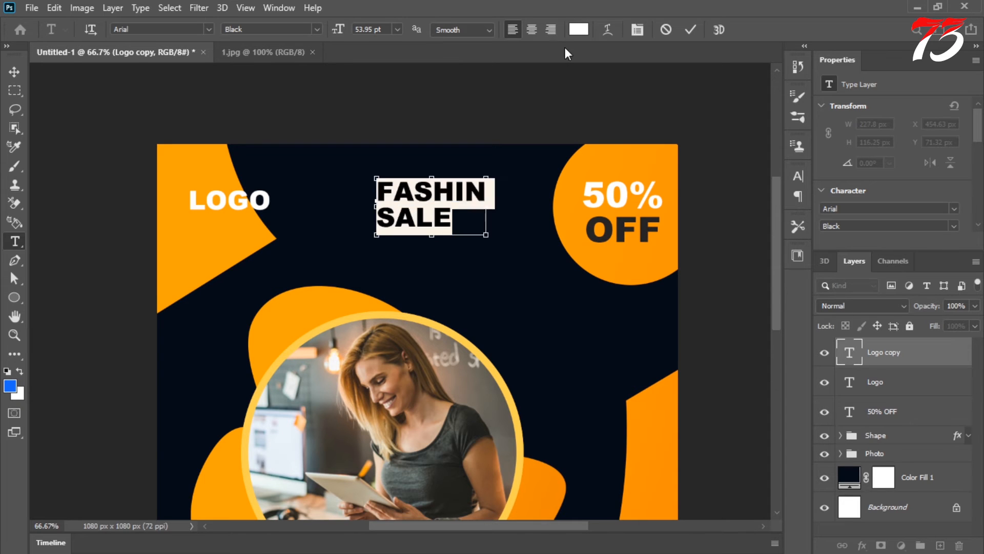
left_click(532, 29)
Increase the font size of the word SALE so that it is wider than FASHIN above it.
double_click(405, 219)
left_click(798, 176)
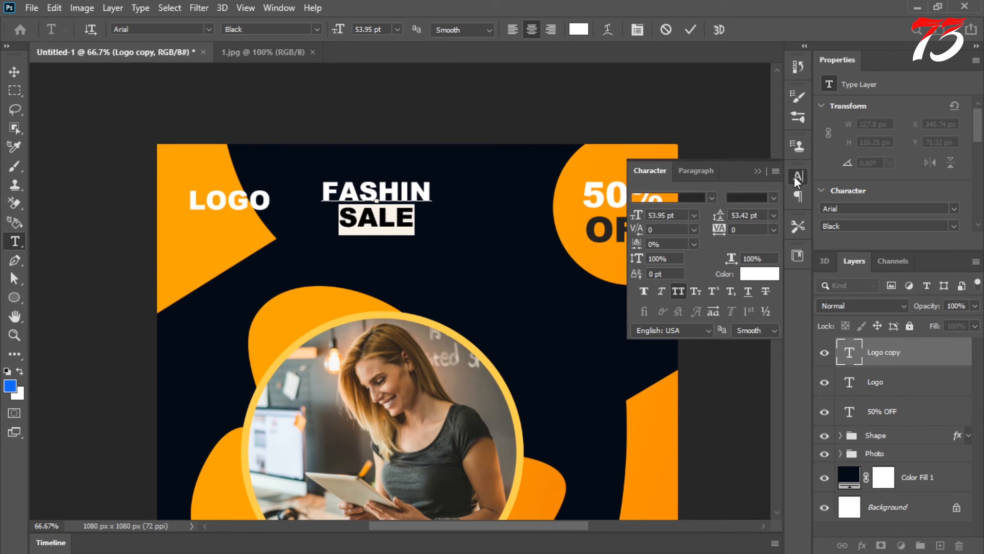
left_click(694, 214)
left_click(666, 402)
left_click(680, 215)
scroll(680, 215, "up", 20)
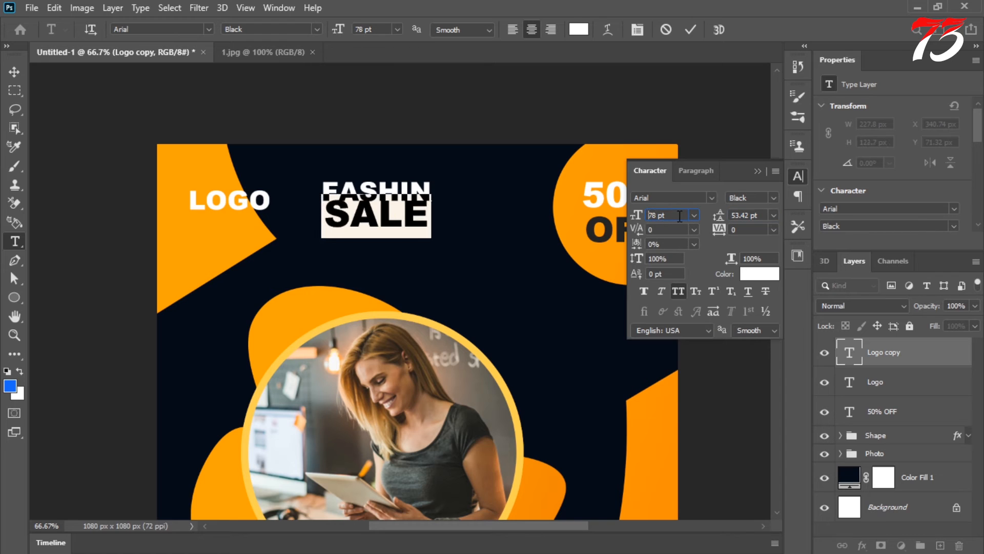
Set the leading of both FASHIN SALE lines to 89.34 pt.
left_click(378, 224)
key("ctrl+a")
left_click(774, 214)
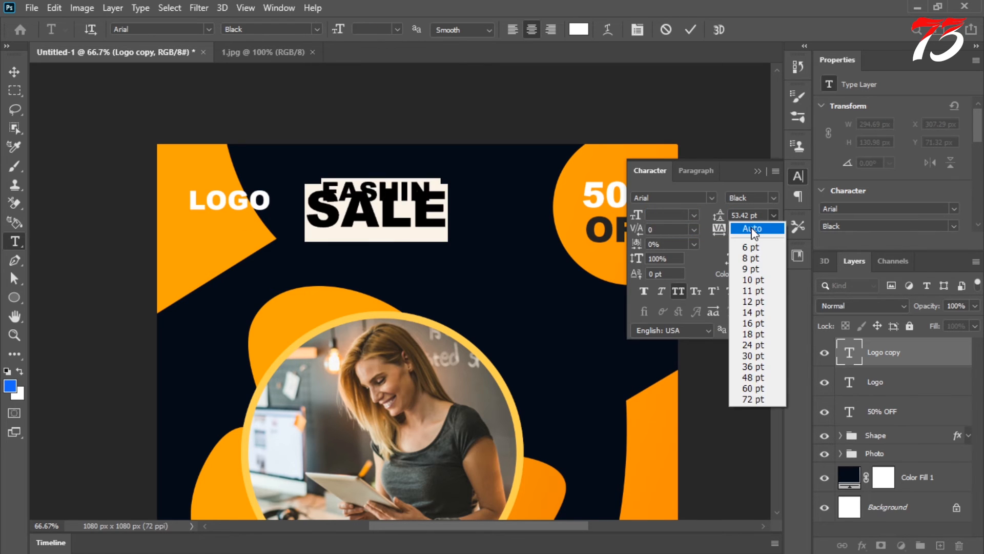
left_click(754, 226)
left_click_drag(722, 215, 711, 216)
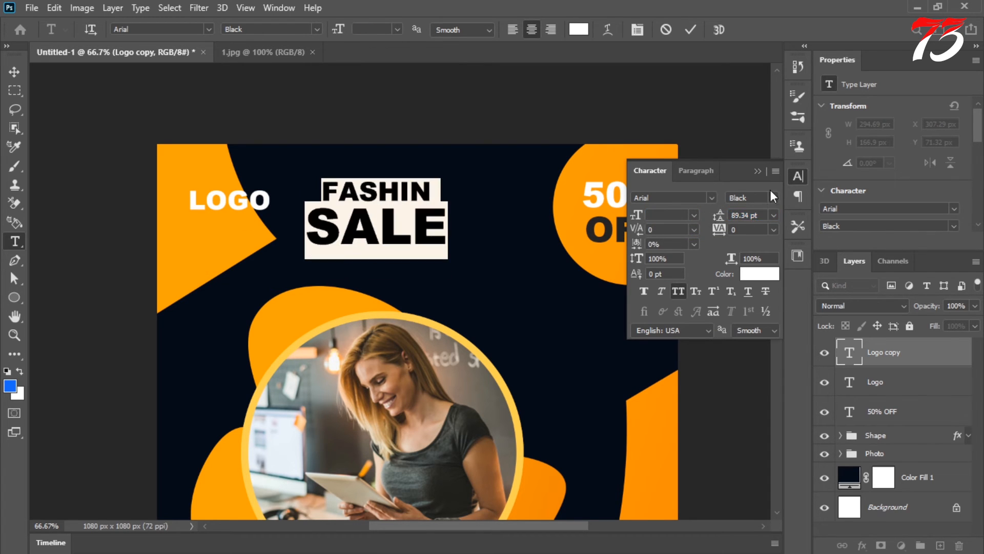
left_click(758, 172)
Commit the FASHIN SALE text and center it horizontally on the canvas.
key("ctrl+Return")
key("v")
left_click_drag(452, 232, 499, 230)
key("ctrl+a")
left_click(330, 30)
key("ctrl+d")
Enlarge the FASHIN SALE text to about 407 px wide and place it between the LOGO and 50% OFF texts.
key("ctrl+t")
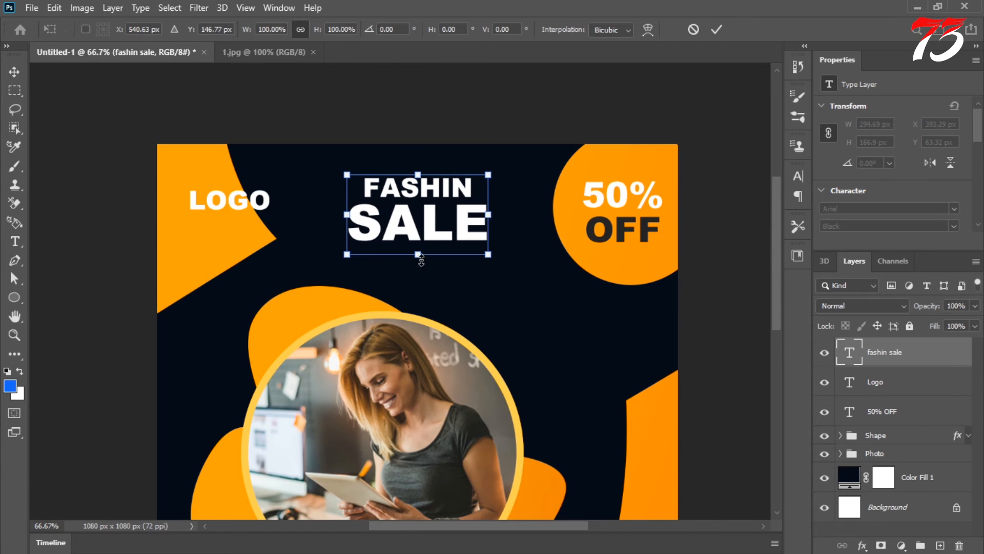
left_click_drag(419, 257, 420, 290)
key("Return")
left_click_drag(469, 257, 479, 236)
Group the fashin sale, Logo and 50% OFF text layers and name the group "Text".
key("ctrl+0")
key("ctrl+plus")
left_click_drag(392, 407, 400, 345)
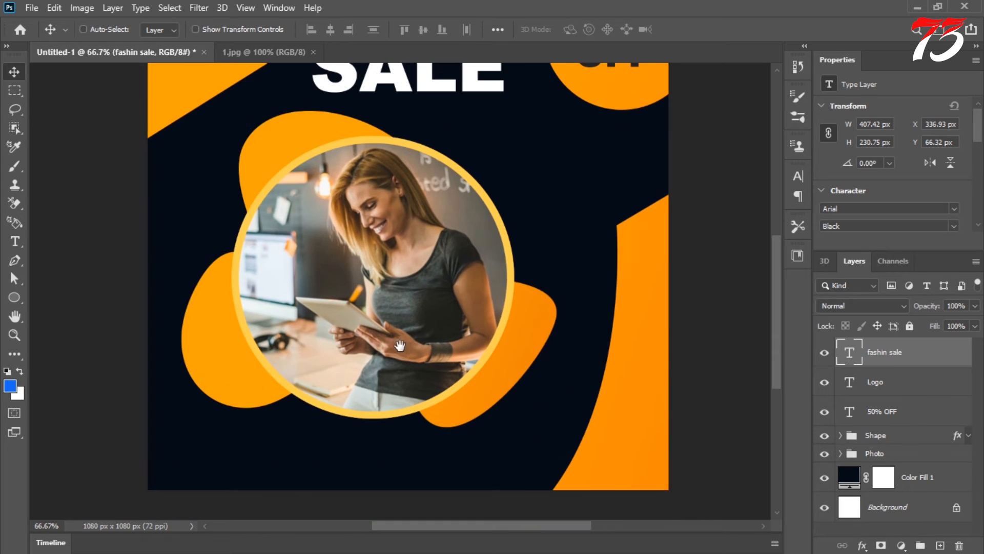
left_click(913, 419, "shift")
key("ctrl+g")
double_click(888, 347)
type("Text")
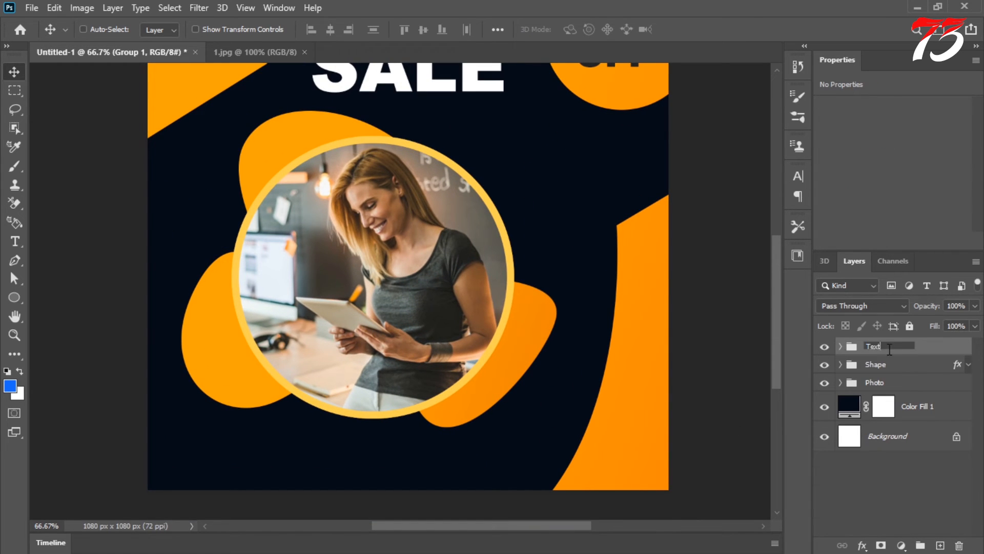
key("Return")
Put the Logo text layer inside its own group named "Logo".
left_click(840, 347)
left_click(892, 405)
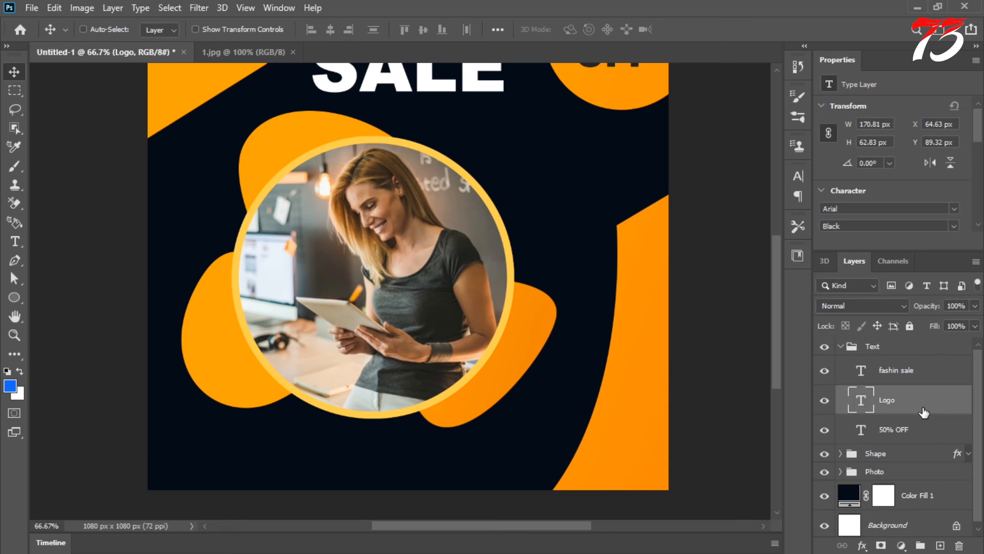
key("ctrl+g")
type("Logo")
key("Return")
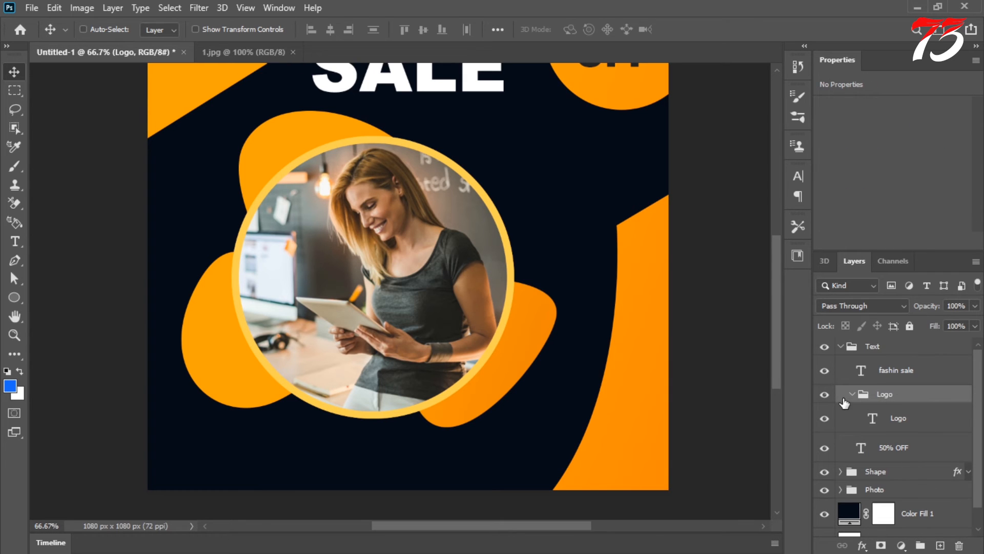
Move the Logo group out of the Text group to the top of the layer stack and collapse both groups.
left_click(854, 394)
key("ctrl+bracketright")
key("ctrl+bracketright")
left_click(867, 368)
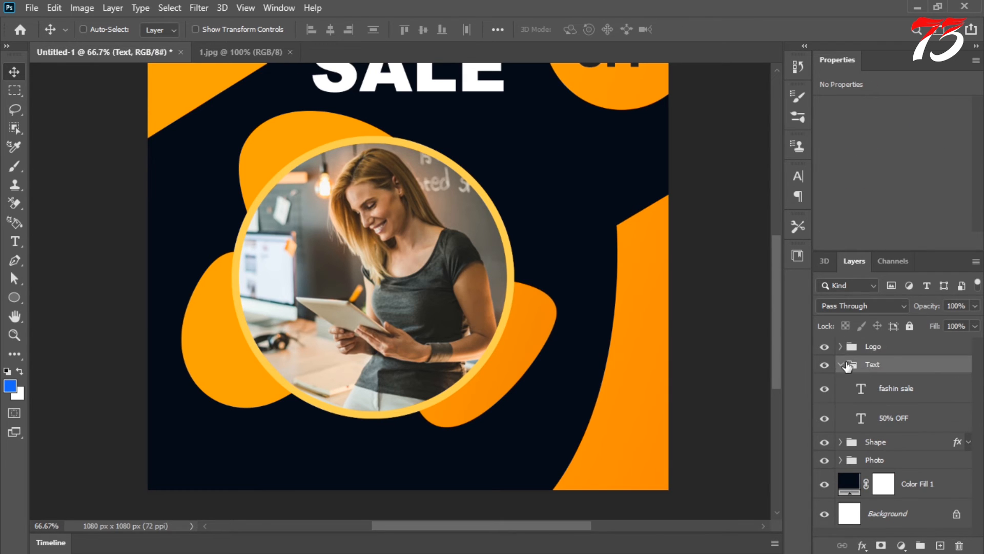
left_click(841, 364)
Above the 50% OFF layer, draw a rounded rectangle about 273 × 59 px near the canvas's lower right with 29.5 px corner radii.
left_click(887, 351)
key("ctrl+0")
left_click(887, 385)
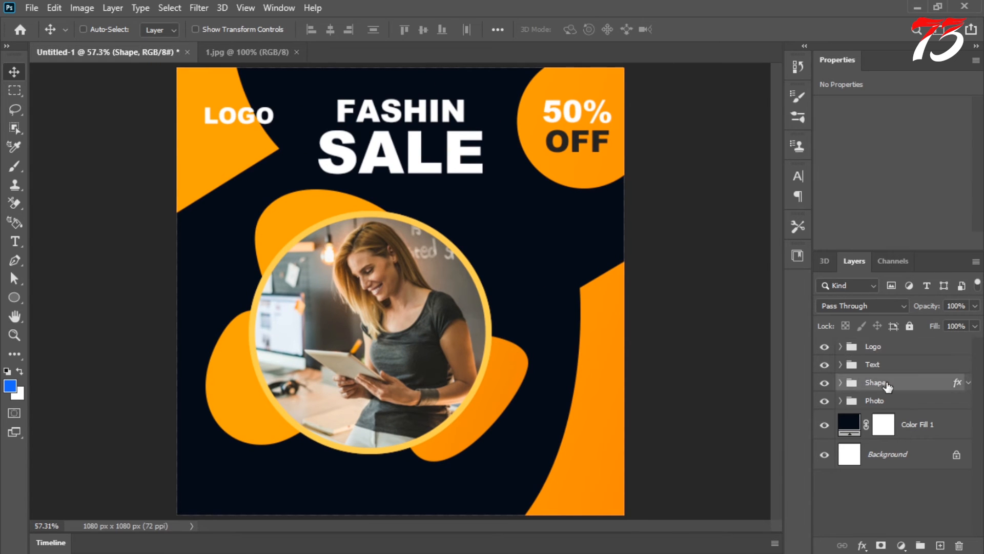
left_click(870, 366)
left_click(841, 365)
left_click(900, 397)
left_click(901, 430)
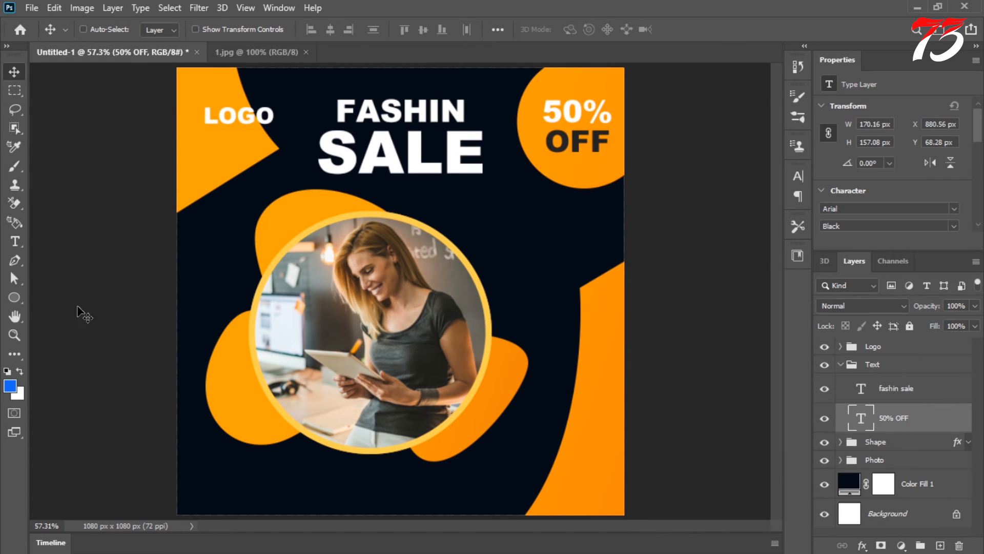
right_click(14, 298)
left_click(77, 306)
left_click_drag(432, 470, 544, 494)
left_click_drag(827, 206, 930, 207)
Change the rounded rectangle's fill from a gradient to solid white.
left_click(165, 33)
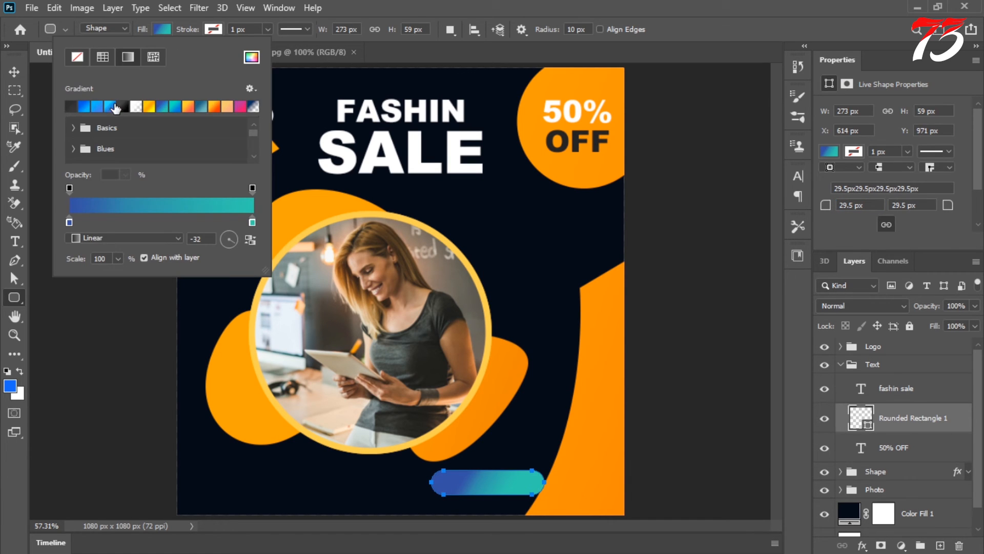
left_click(101, 55)
left_click(85, 101)
Move the white rounded rectangle to the lower-right corner over the orange shape and send its layer below 50% OFF.
key("v")
left_click_drag(482, 484, 532, 490)
left_click(542, 433, "ctrl")
left_click(537, 447, "ctrl")
mouse_move(537, 445)
left_mouse_down()
mouse_move(534, 361)
mouse_move(548, 457)
left_mouse_up()
key("ctrl+bracketleft")
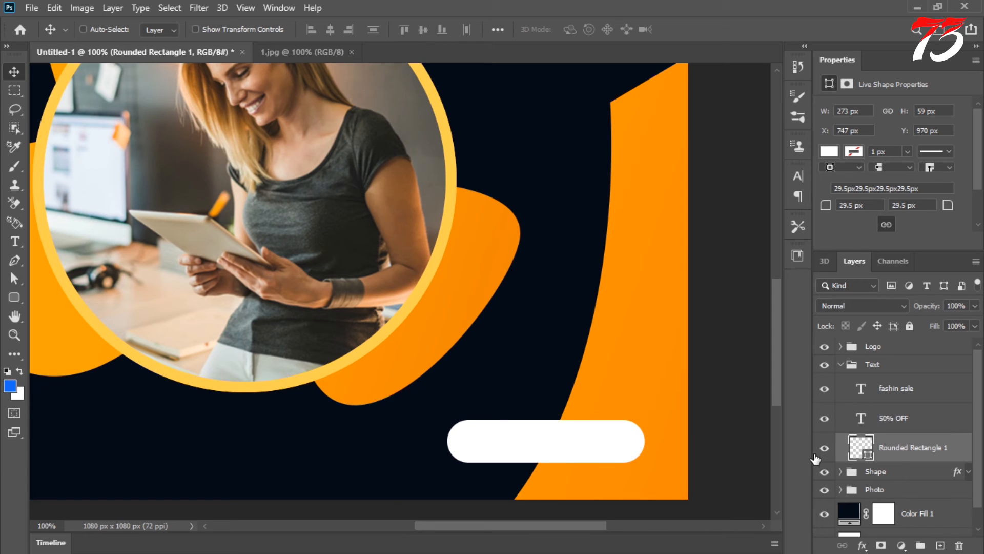
Add the text "SHOP NOW" just above the white rounded rectangle.
left_click(11, 249)
left_click(504, 378)
type("SHOP")
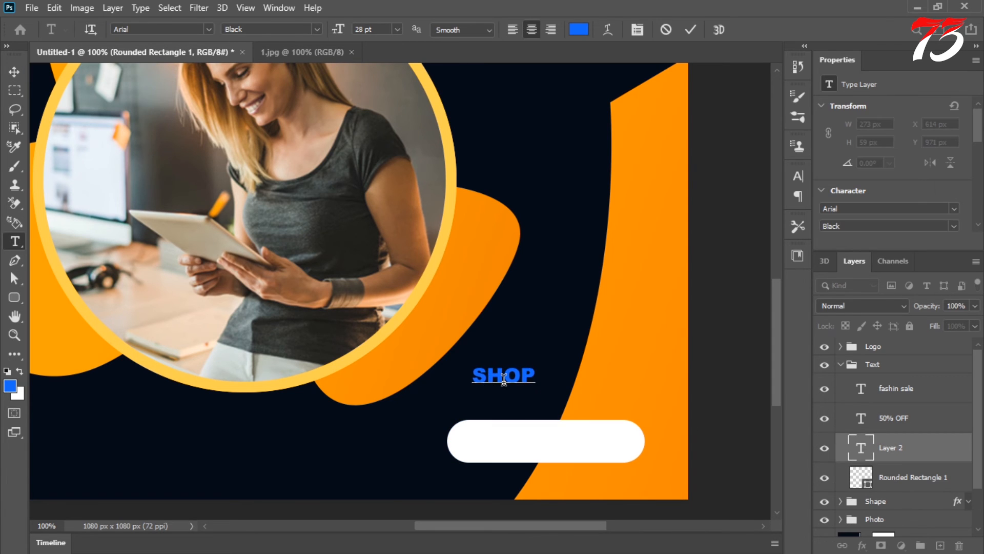
type(" NOW")
Set the SHOP NOW text color to dark navy (040b17).
key("ctrl+a")
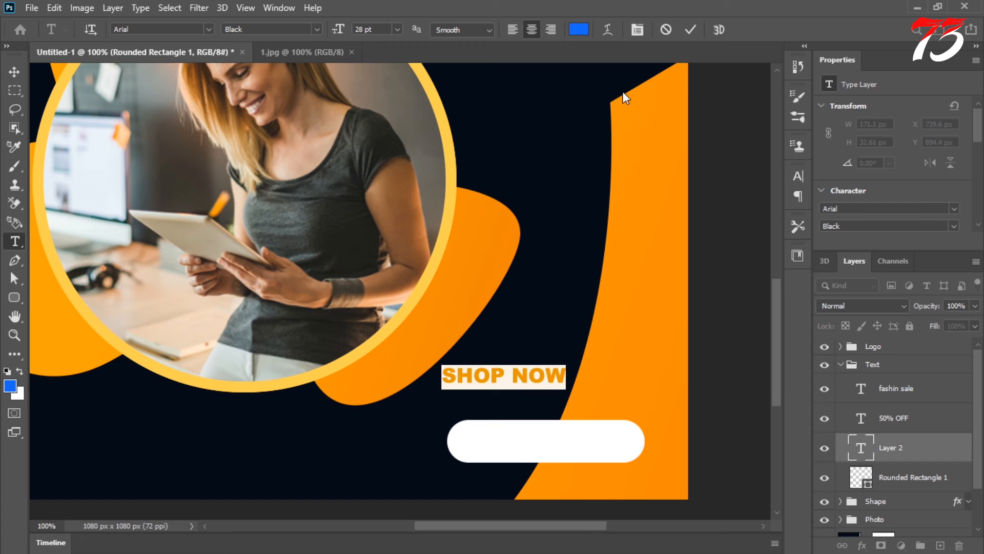
left_click(579, 29)
left_click(699, 320)
left_click(811, 145)
left_click(15, 73)
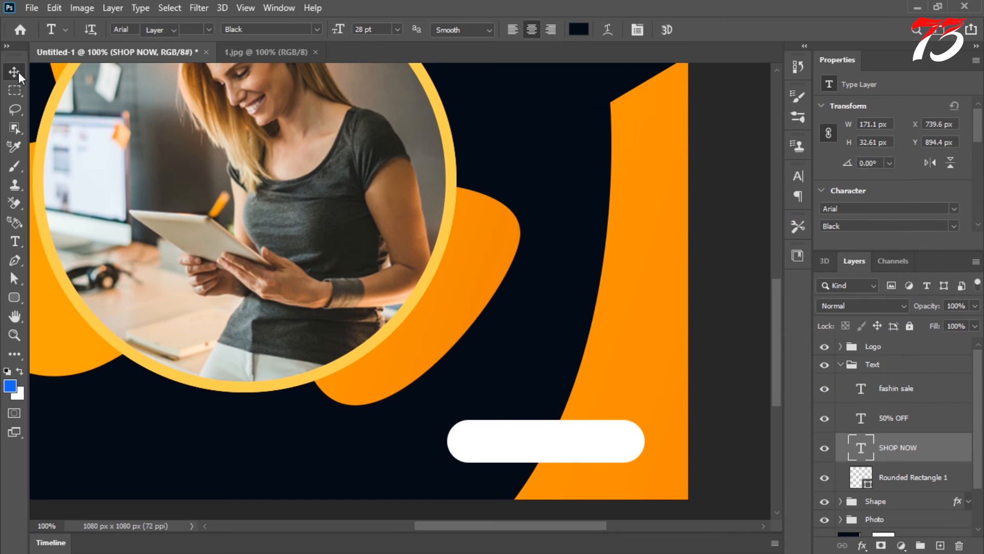
Move the SHOP NOW text onto the white rounded rectangle and align their vertical and horizontal centers.
left_click_drag(548, 404, 578, 454)
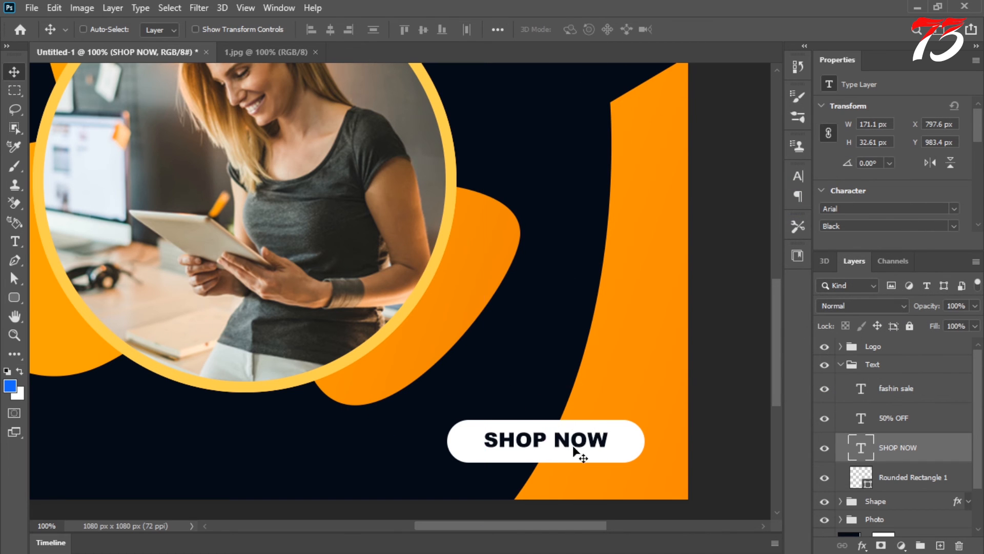
left_click(927, 486, "ctrl")
left_click(423, 29)
left_click(331, 30)
left_click(923, 453)
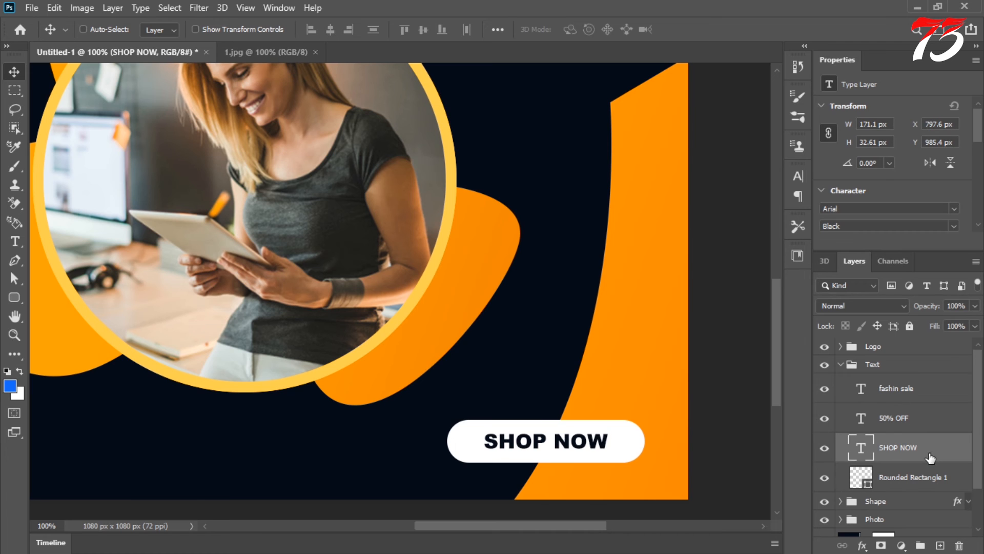
Copy the SHOP NOW text to the lower-left area of the canvas.
left_click(480, 357, "alt")
mouse_move(489, 357)
left_mouse_down()
mouse_move(542, 356)
mouse_move(629, 327)
mouse_move(503, 353)
left_mouse_up()
left_click(490, 358, "ctrl")
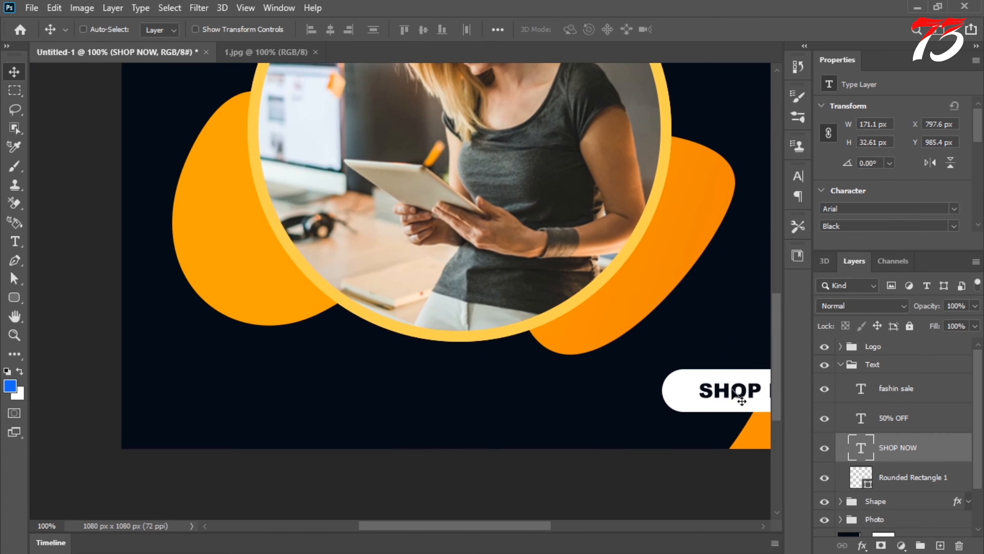
left_click_drag(733, 392, 218, 409)
Set the copied SHOP NOW text to white in Arial Regular and select its text for editing.
double_click(861, 448)
left_click(579, 30)
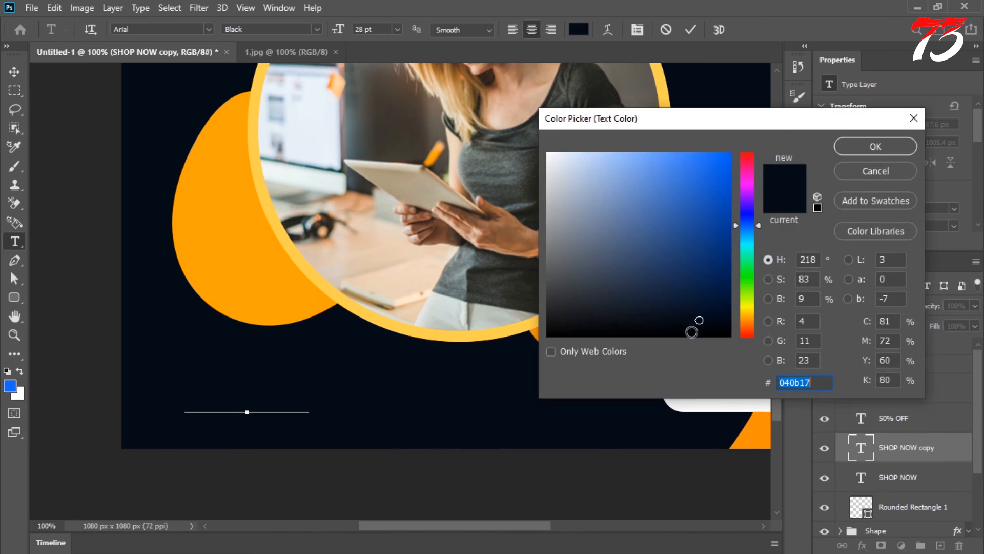
left_click(697, 403)
key("Return")
left_click(272, 29)
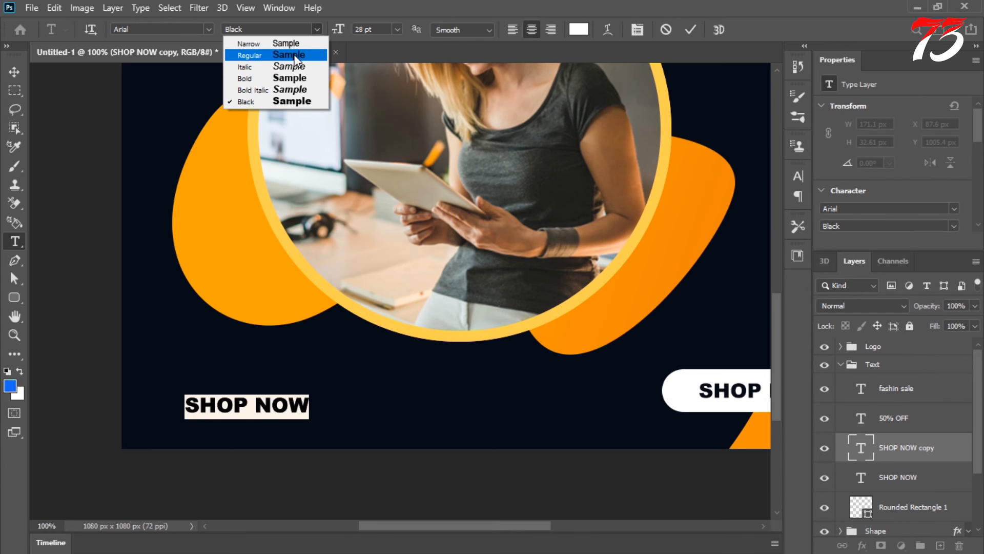
left_click(267, 50)
triple_click(247, 404)
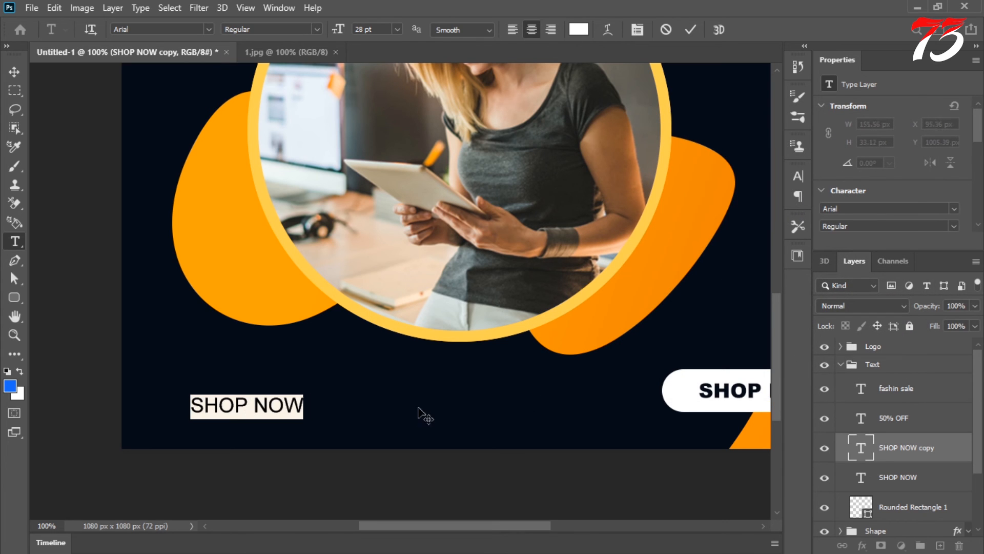
type("WWW.73")
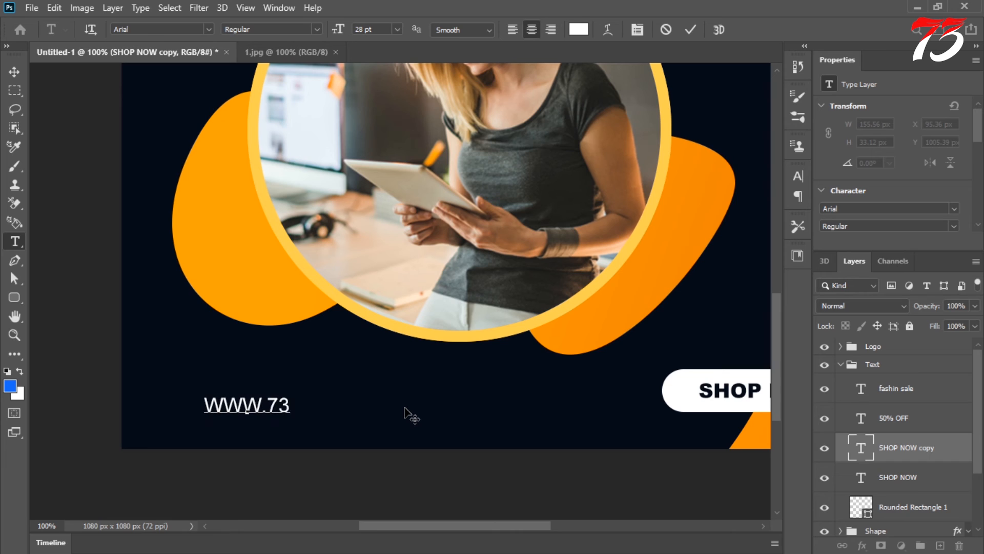
type("EDIITNG.COM")
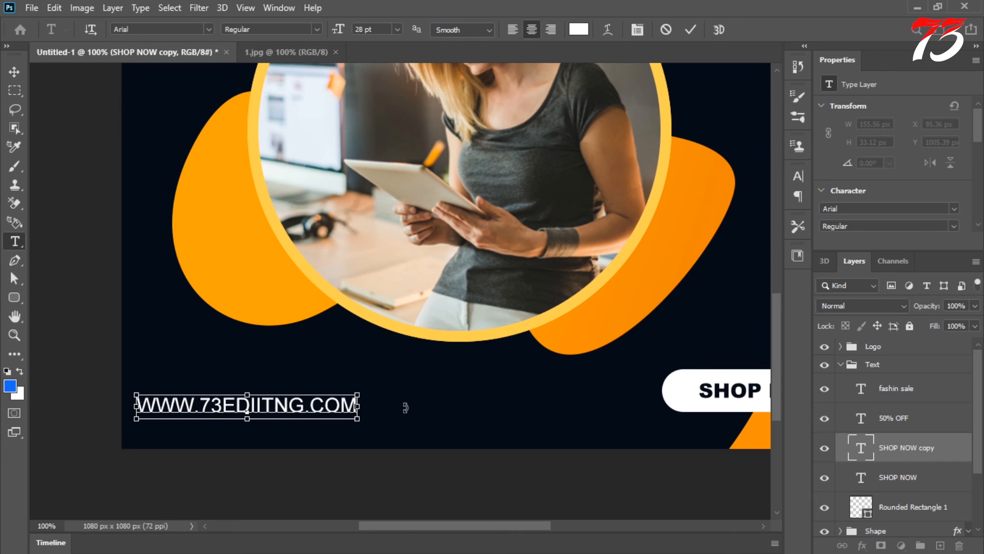
key("ctrl+a")
left_click(637, 30)
left_click(678, 292)
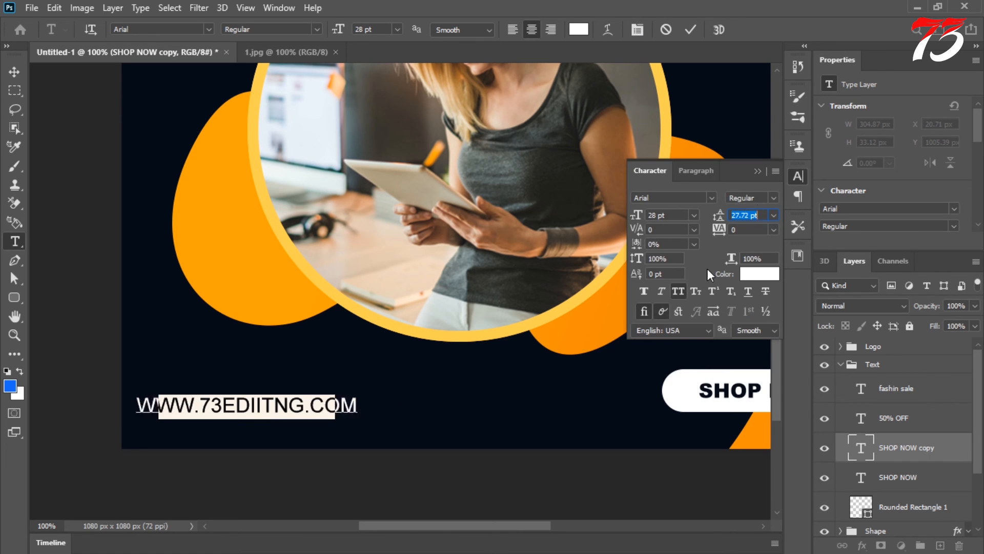
left_click(758, 172)
left_click(692, 29)
key("v")
left_click_drag(289, 408, 331, 407)
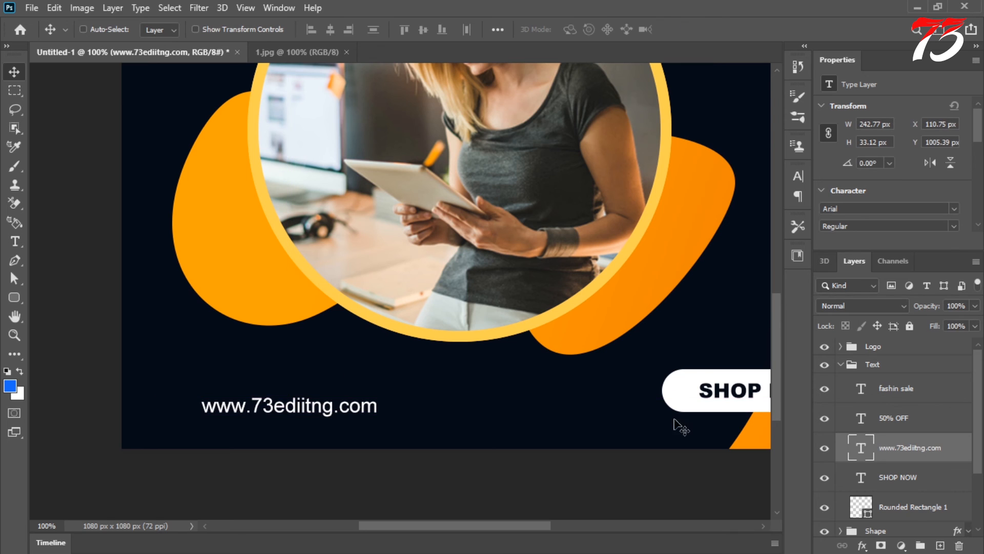
double_click(856, 452)
left_click(798, 176)
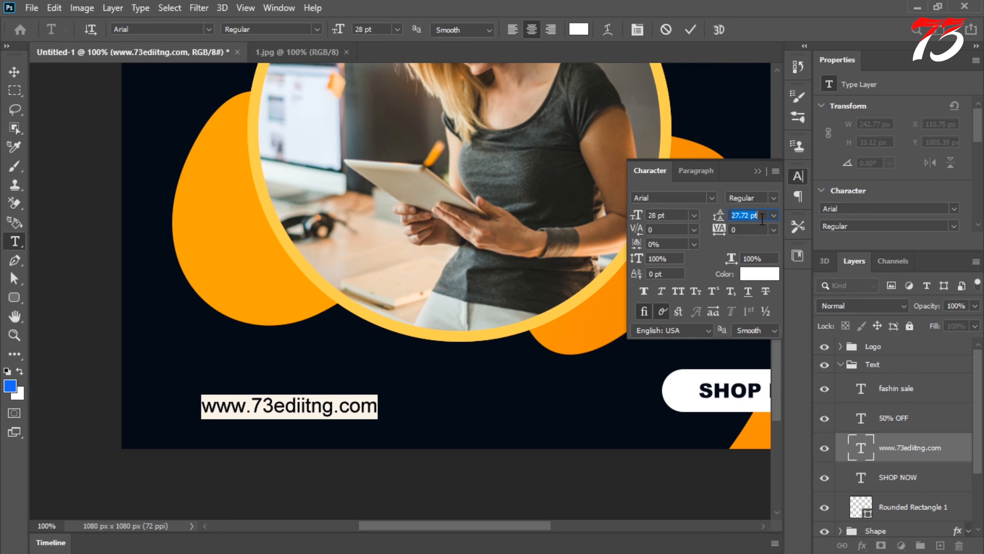
key("shift+Up")
key("shift+Up")
left_click(757, 171)
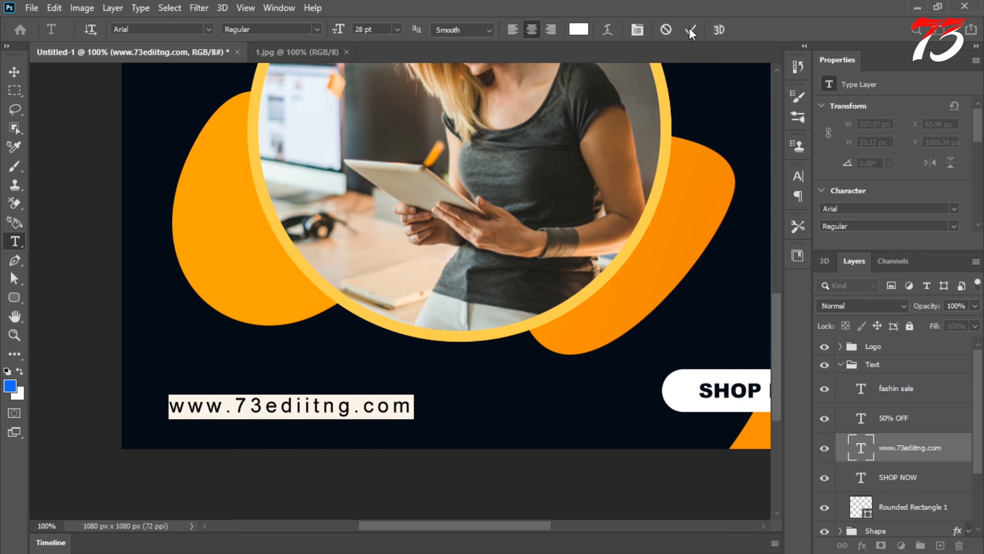
left_click(690, 29)
left_click(20, 73)
key("Right")
key("ctrl+0")
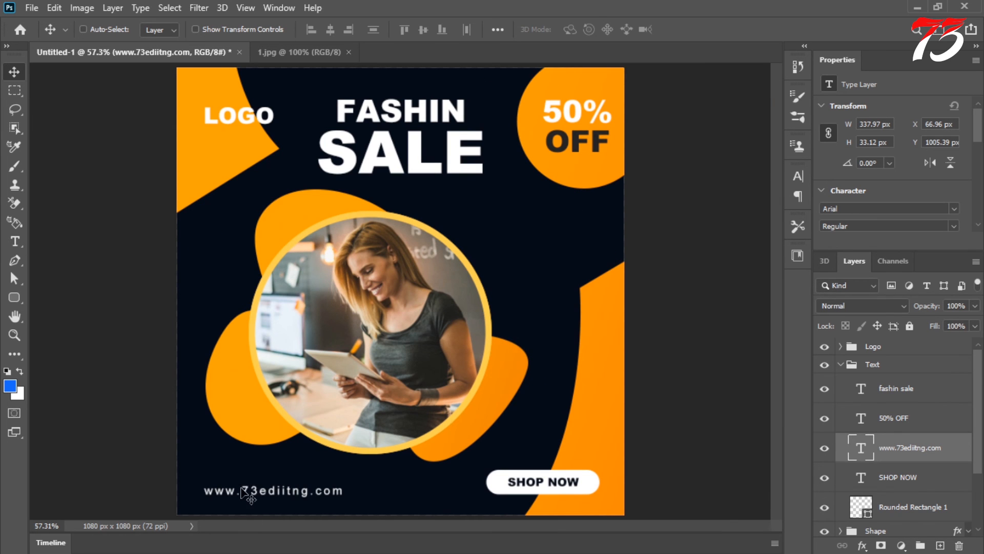
left_click_drag(245, 494, 288, 493)
Collapse the Text group and move the whole Photo group slightly down.
left_click(871, 364)
left_click(840, 364)
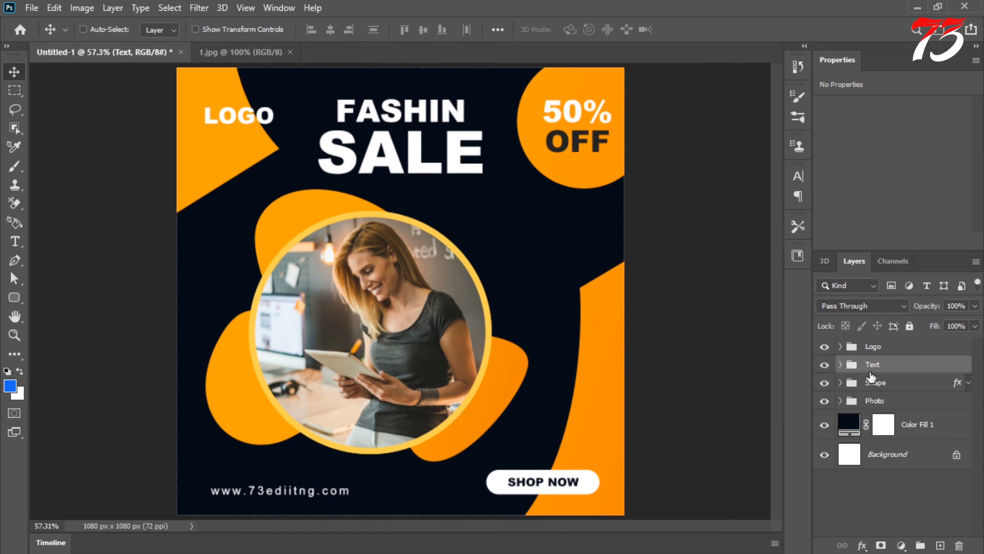
left_click(875, 400)
left_click_drag(401, 319, 401, 327)
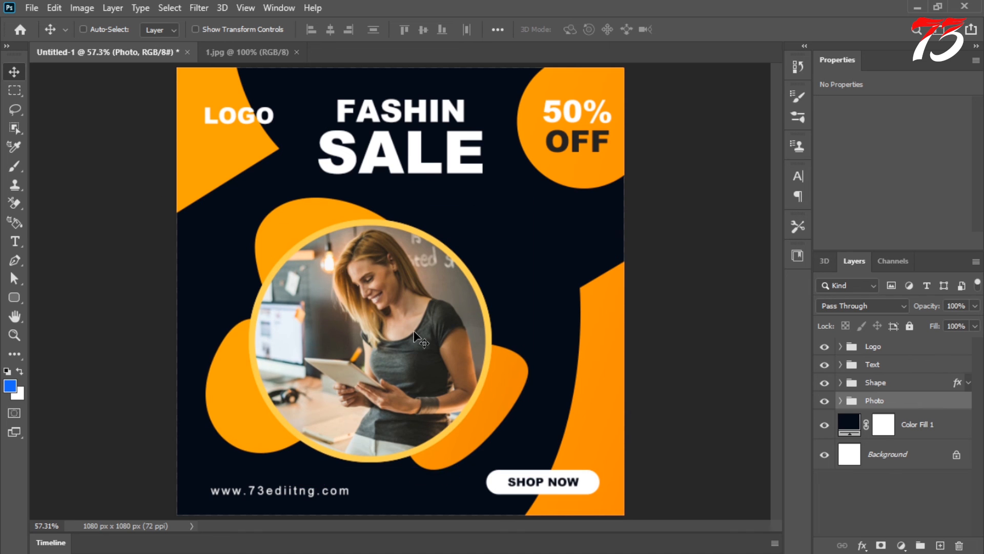
Rotate the orange Shape 3 behind the circular photo slightly counterclockwise, and collapse the Photo group.
left_click(841, 401)
left_click(892, 476)
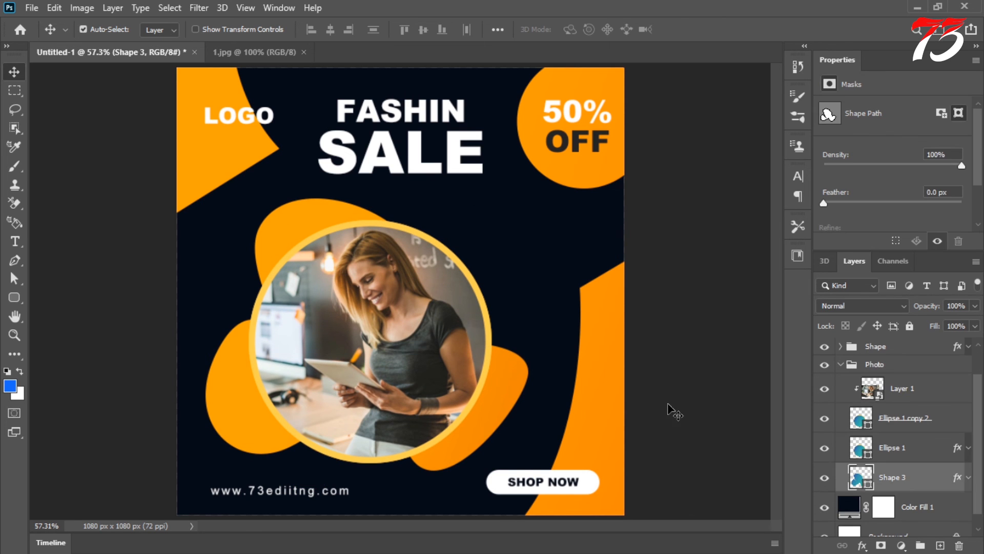
key("ctrl+t")
left_click_drag(567, 487, 578, 477)
key("Return")
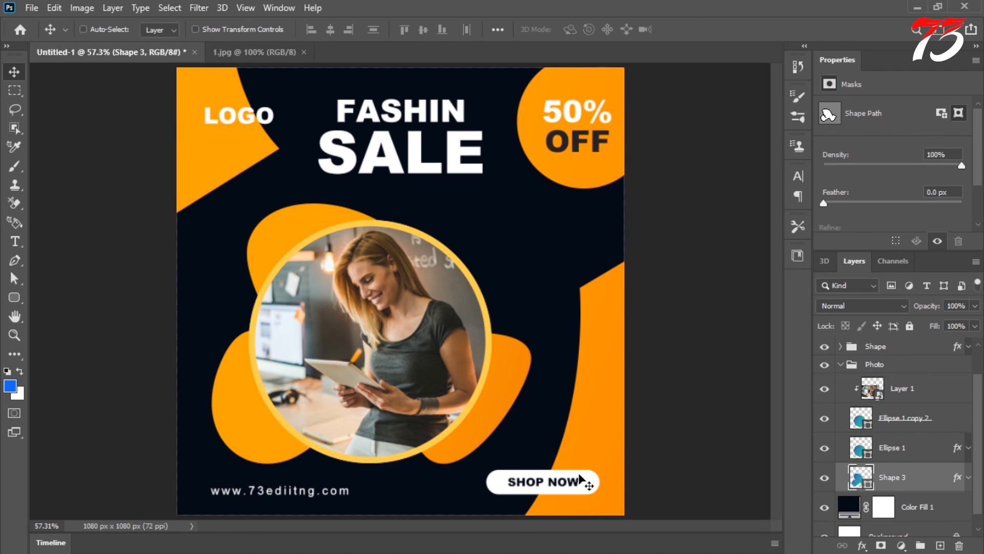
scroll(871, 378, "up", 2)
left_click(869, 400)
left_click(841, 400)
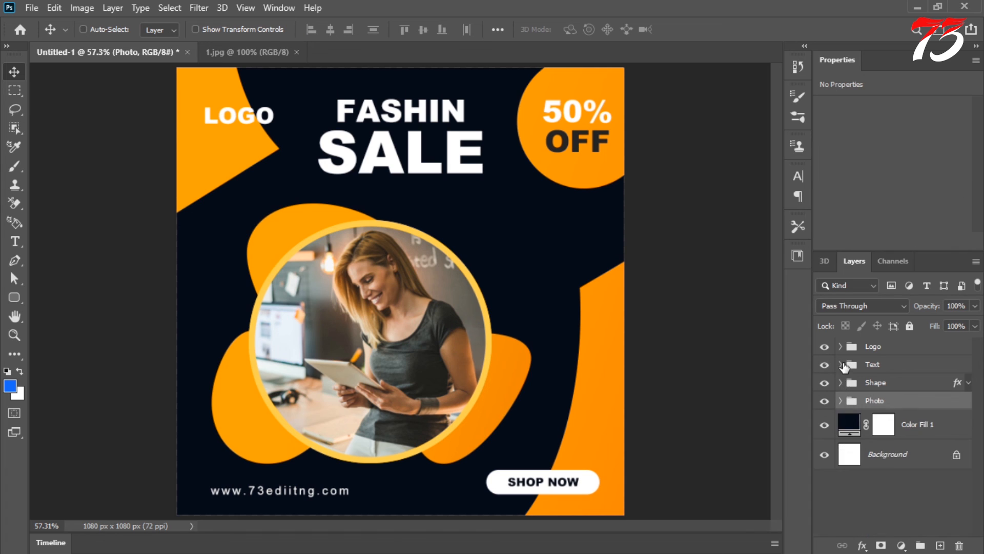
Scale the FASHIN SALE headline up proportionally to about 462 × 262 px.
left_click(840, 364)
left_click(897, 387)
scroll(910, 435, "down", 2)
left_click(903, 450)
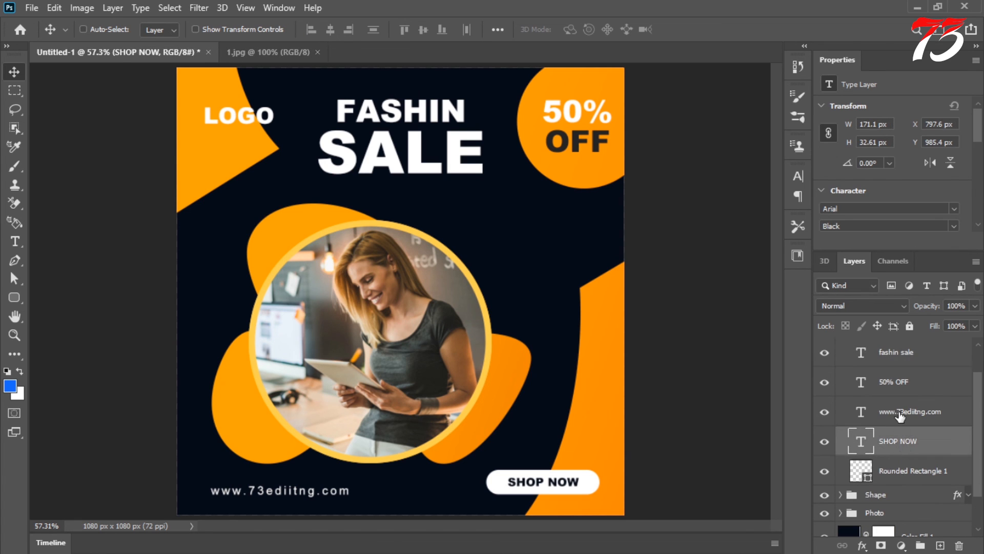
left_click(899, 414)
scroll(897, 413, "up", 2)
left_click(896, 391)
key("ctrl+t")
left_click_drag(401, 190, 401, 203)
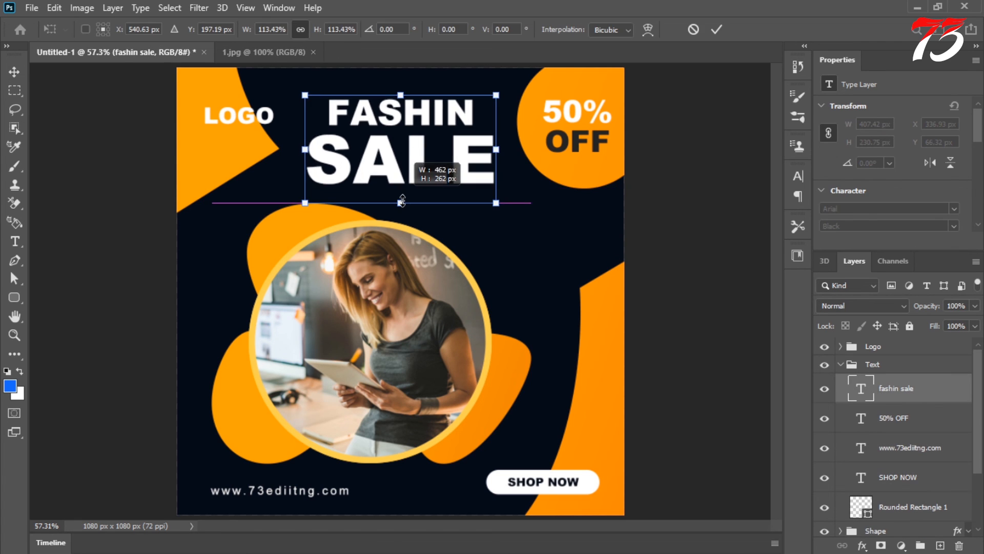
key("Return")
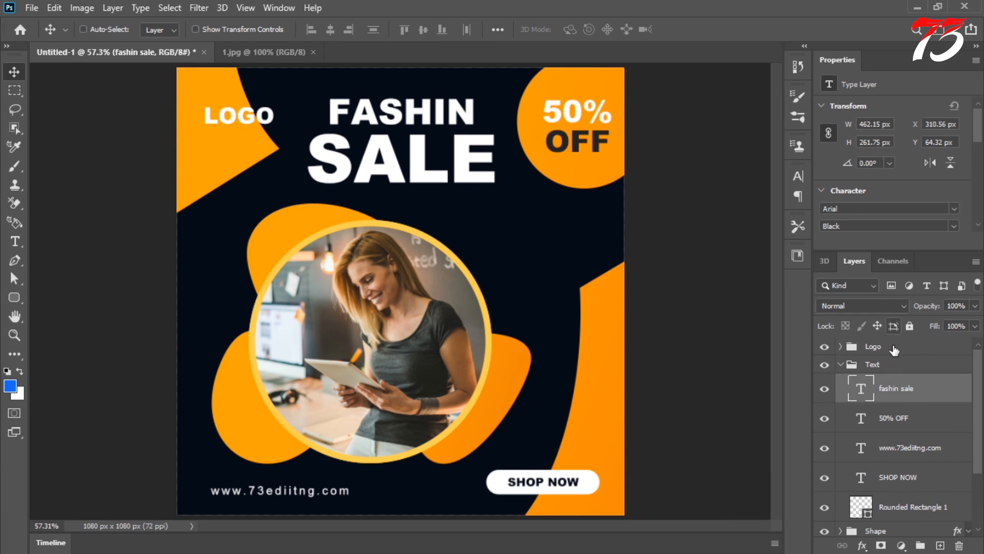
Move the Logo group slightly up, collapse the Text group and deselect all layers.
left_click(866, 347)
left_click_drag(250, 116, 249, 100)
left_click(855, 365)
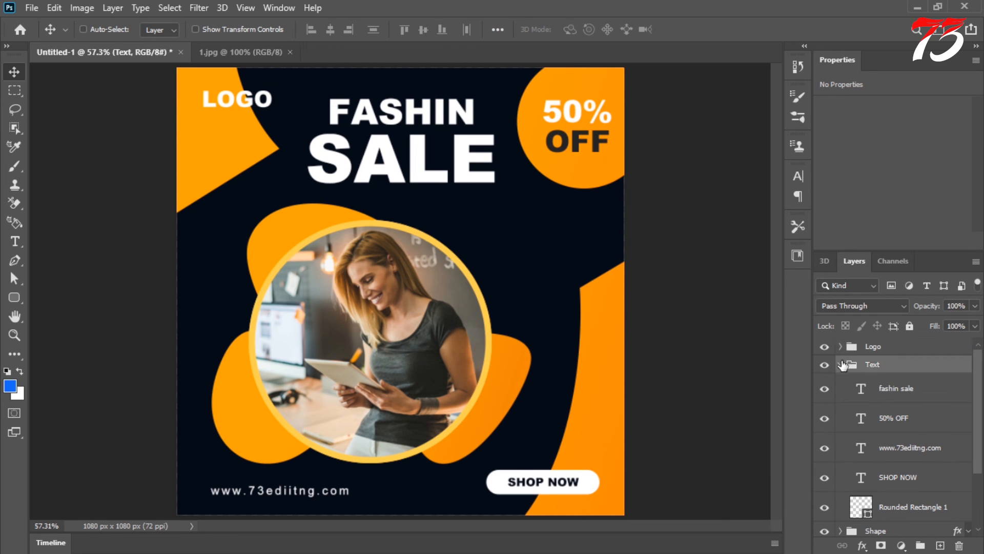
left_click(841, 365)
left_click(853, 347)
left_click(857, 367)
left_click(882, 495)
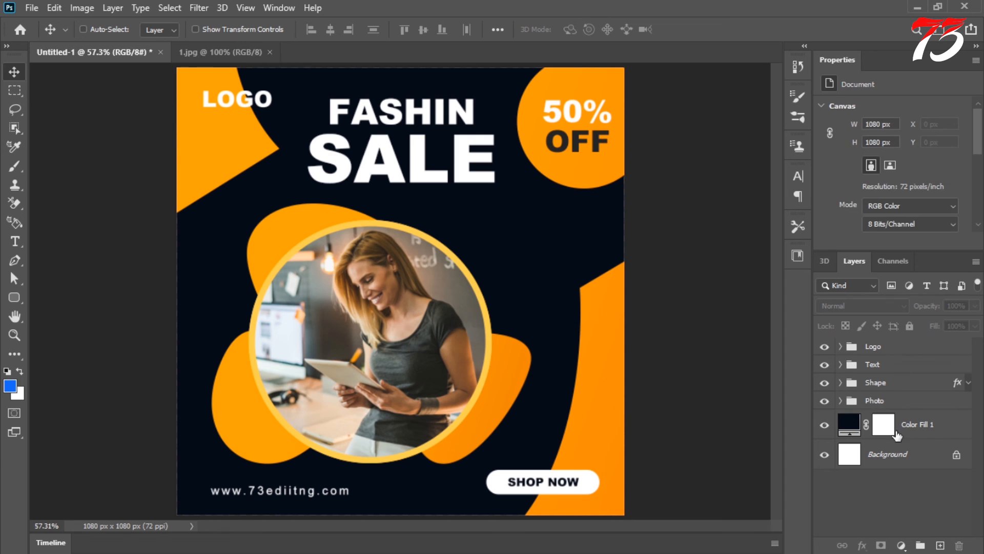
Put the Color Fill 1 layer into a group named BG and collapse it.
left_click(879, 418)
key("ctrl+g")
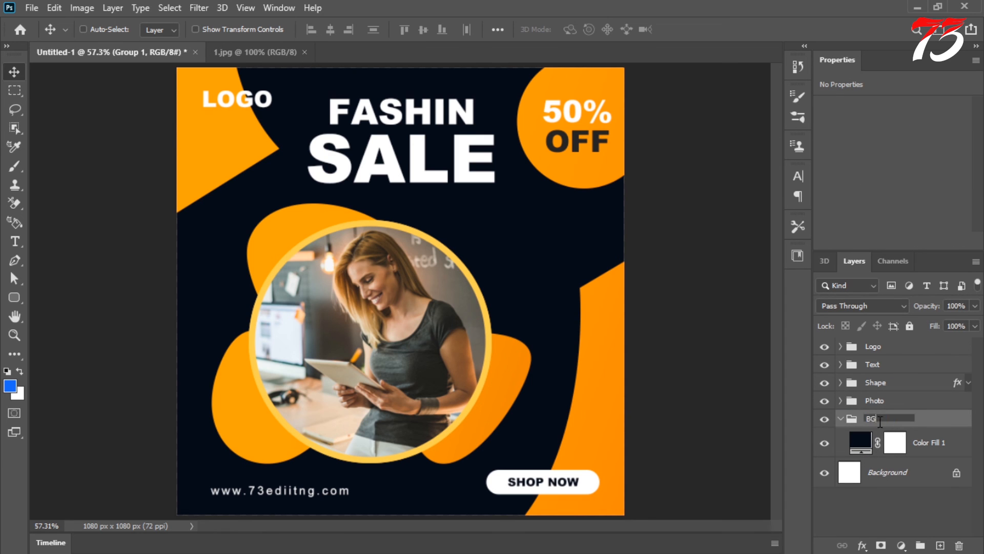
left_click(880, 422)
type("BG")
key("Return")
left_click(840, 419)
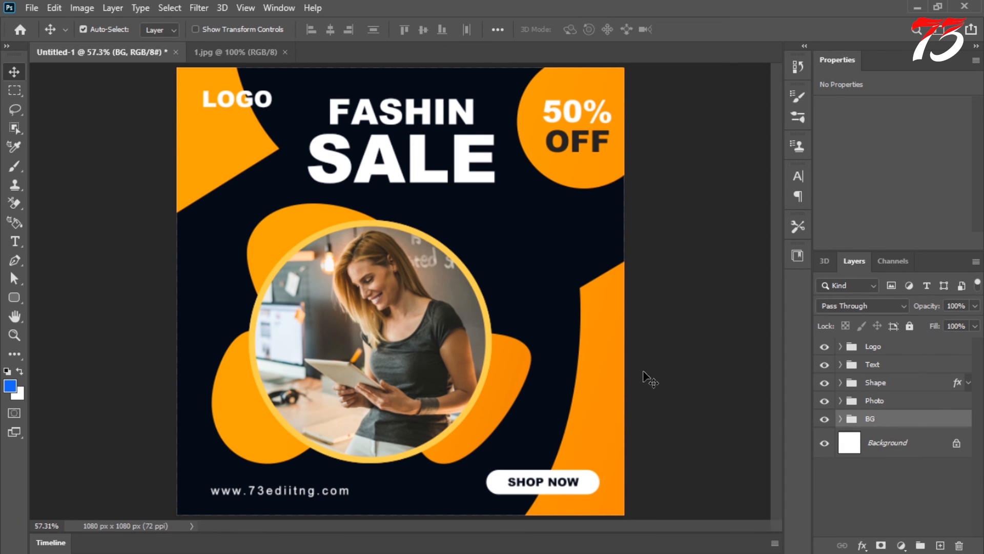